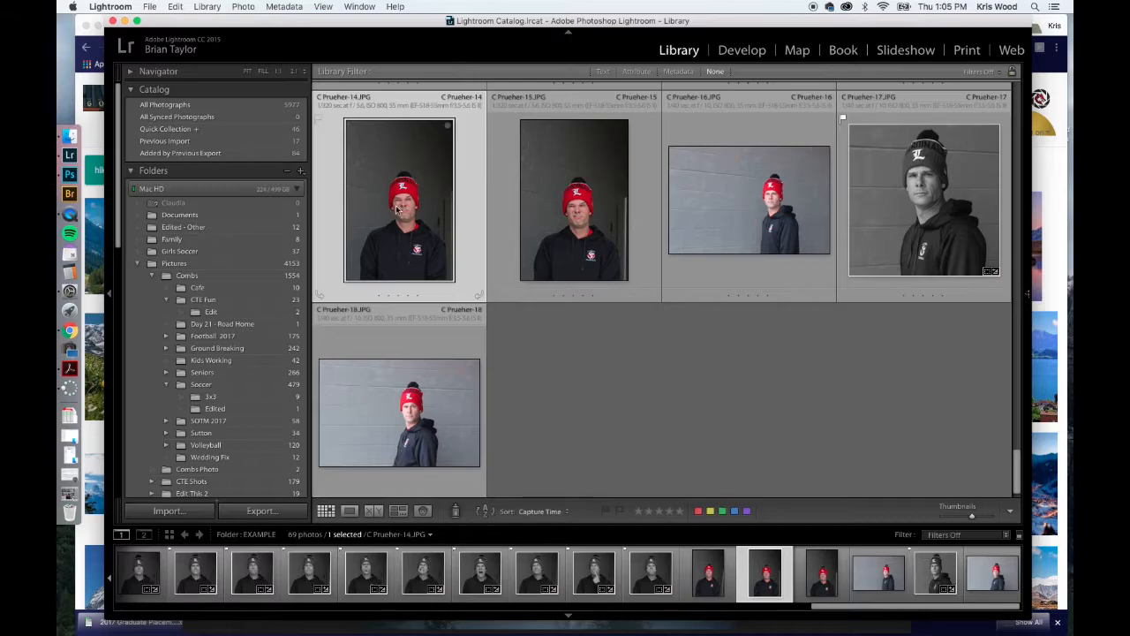
# Open the selected red-hat portrait in Photoshop CC 2018 as a copy with Lightroom adjustments.
pyautogui.rightClick(413, 202)
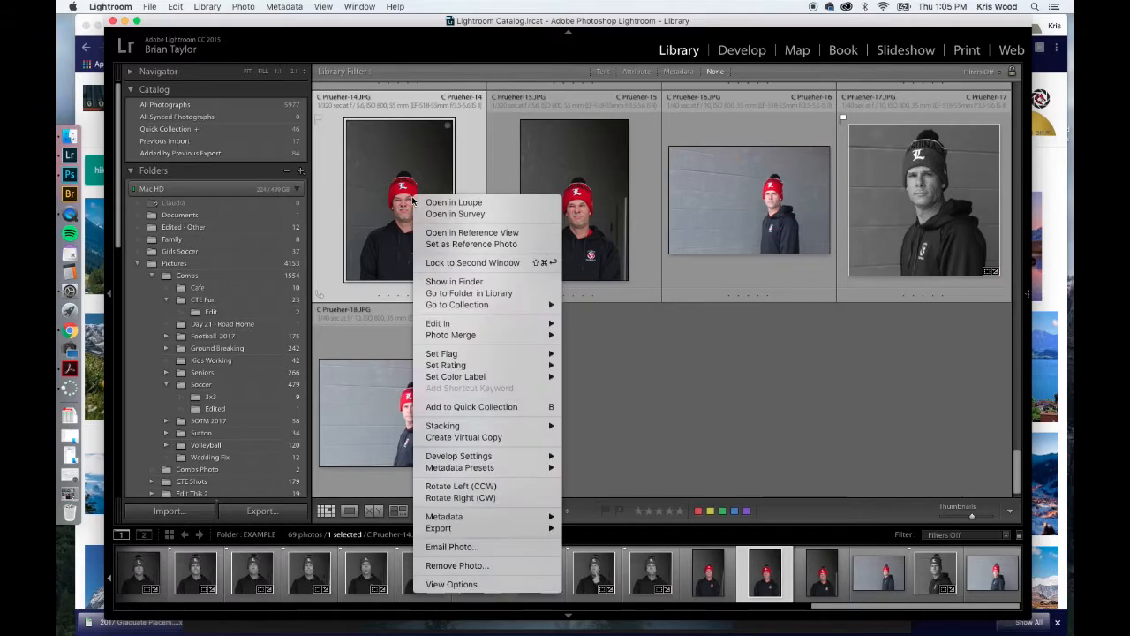
pyautogui.moveTo(549, 324)
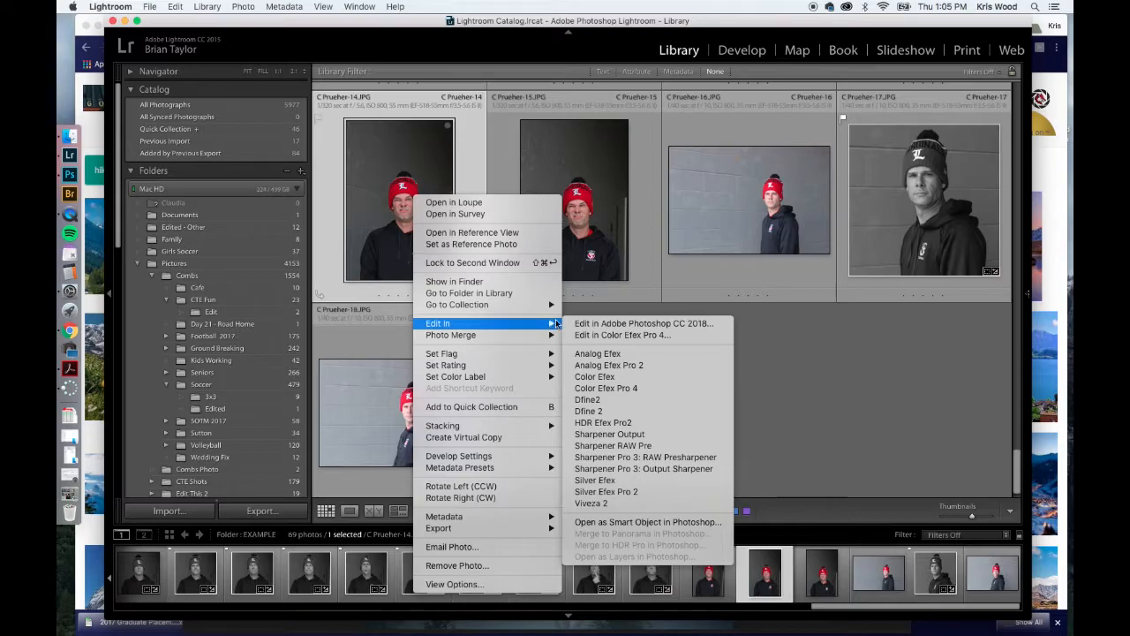
pyautogui.click(624, 324)
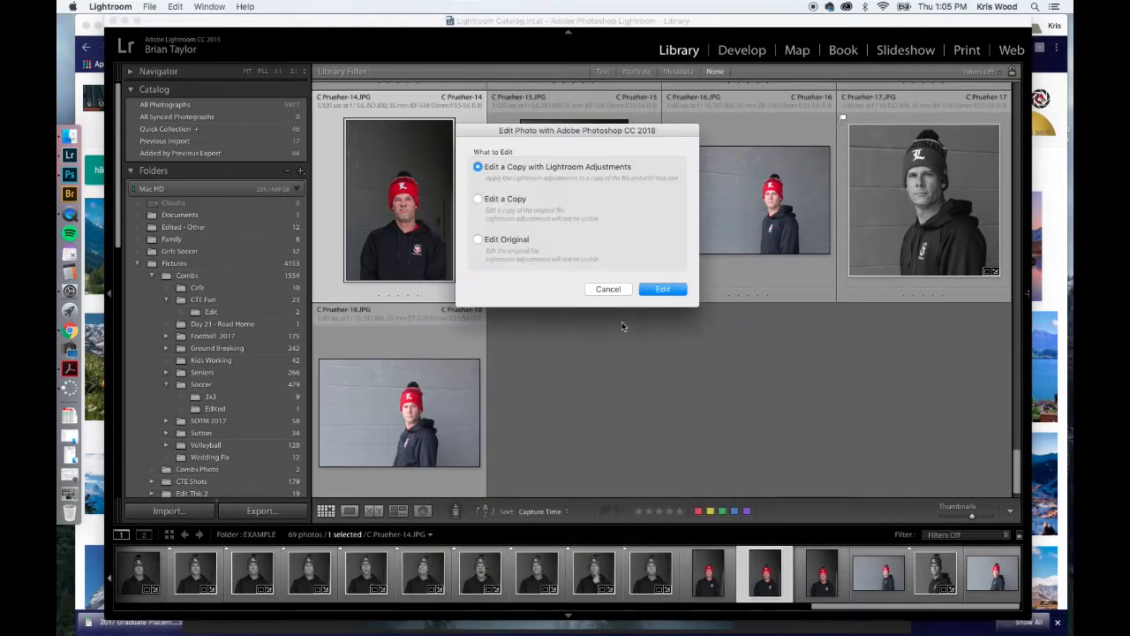
pyautogui.click(662, 289)
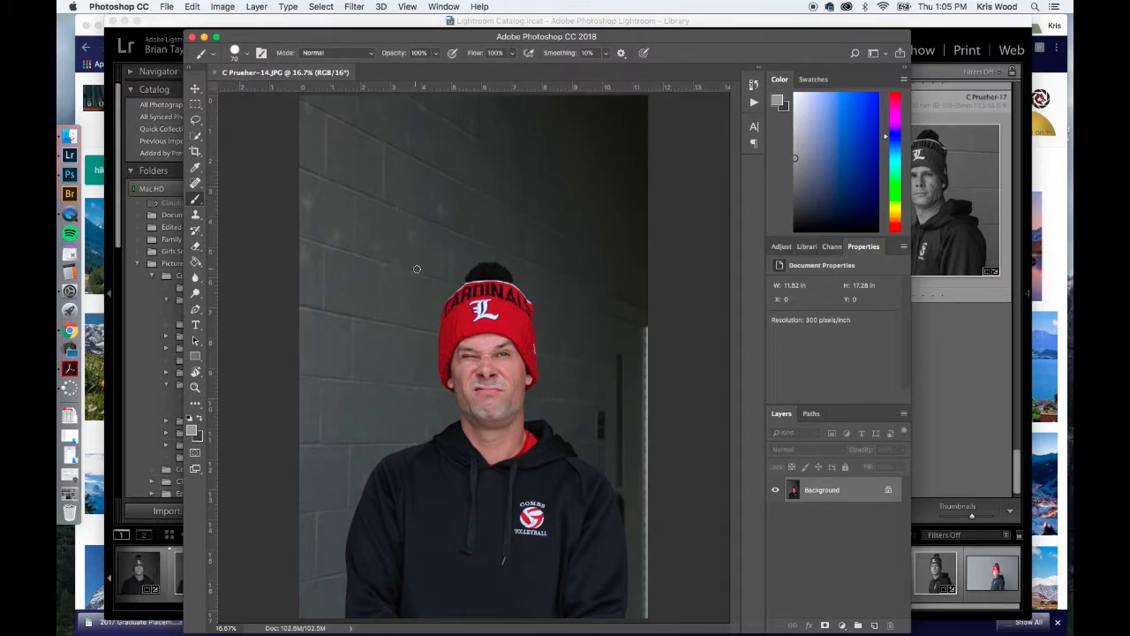
# Activate the Quick Selection tool, try it on the man's head and hoodie, and clear that selection.
pyautogui.click(195, 135)
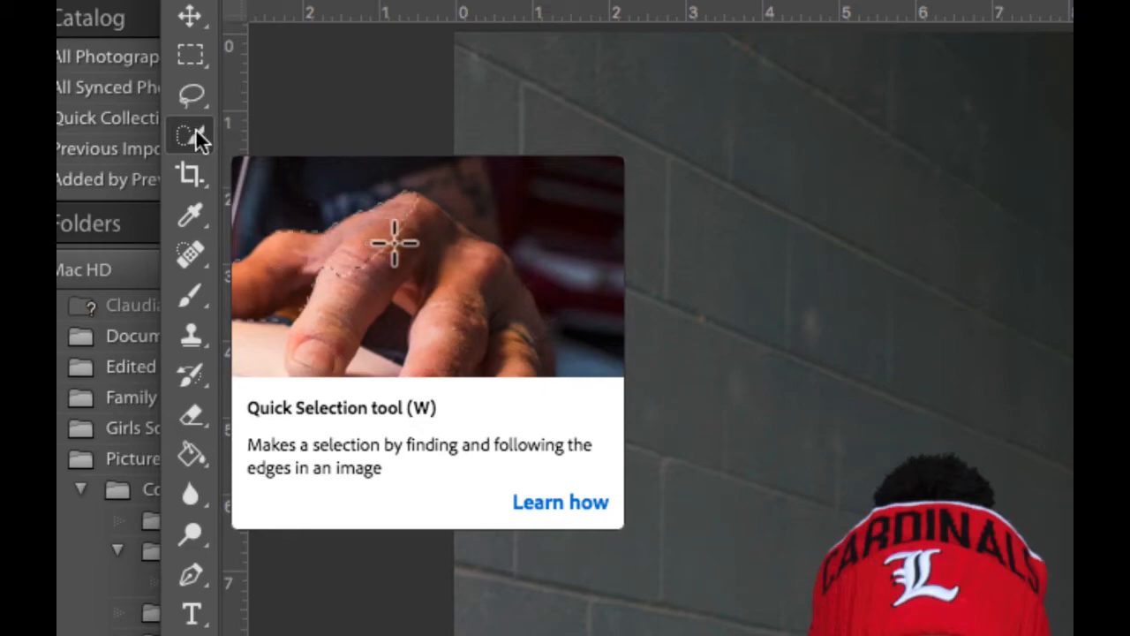
pyautogui.click(196, 132)
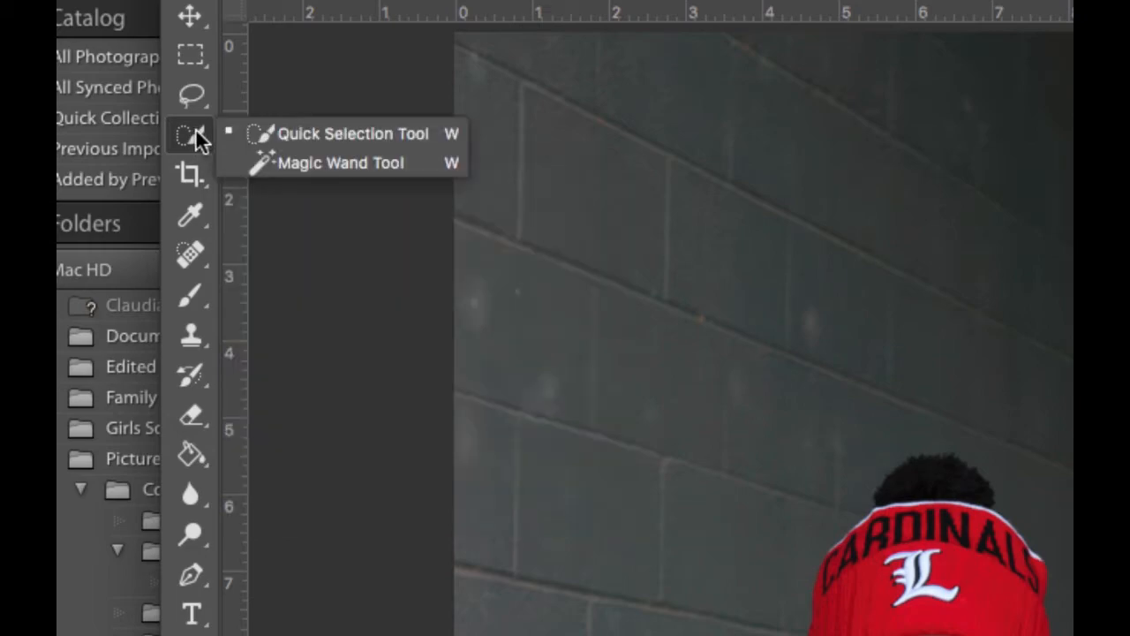
pyautogui.click(297, 133)
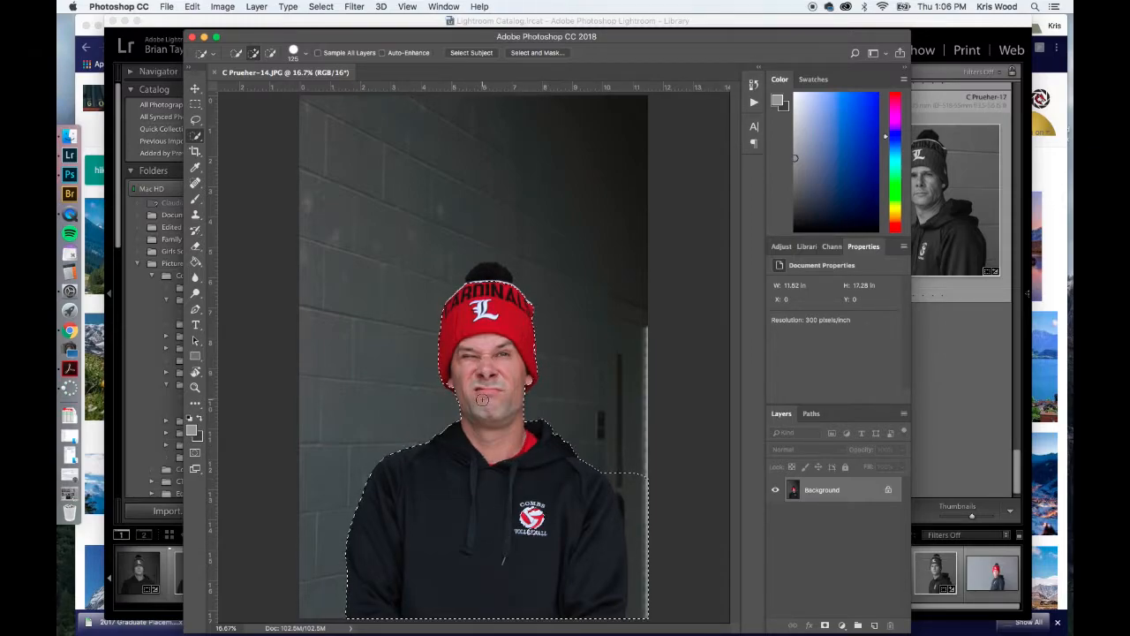
pyautogui.press('super+d')
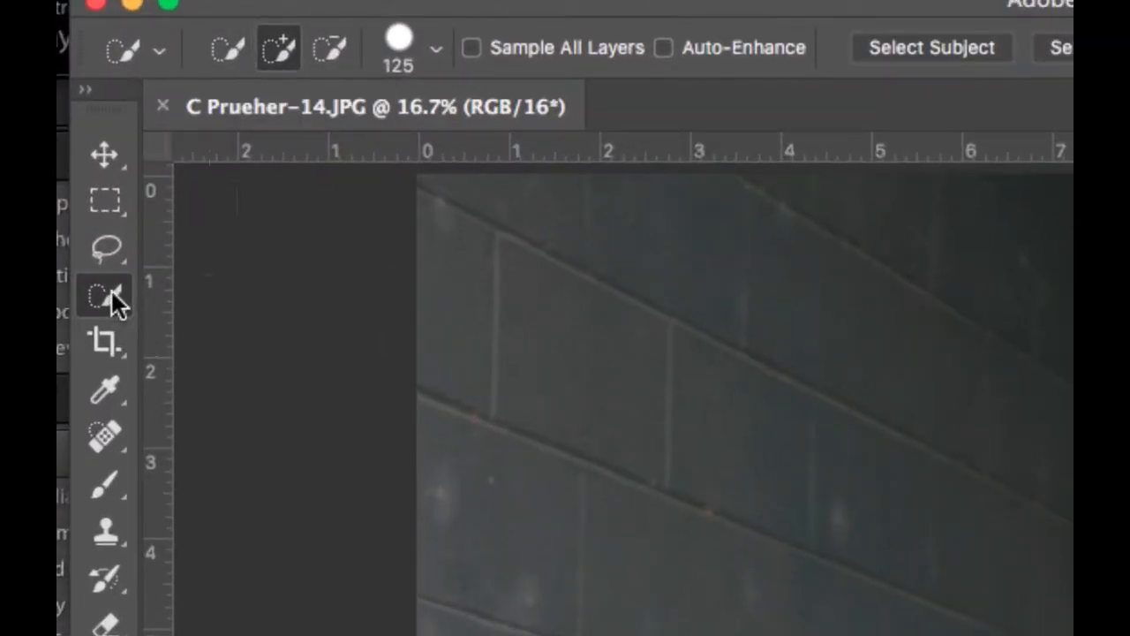
# Try the new-selection mode on two areas of the wall, and extend the second one in add-to-selection mode.
pyautogui.click(235, 50)
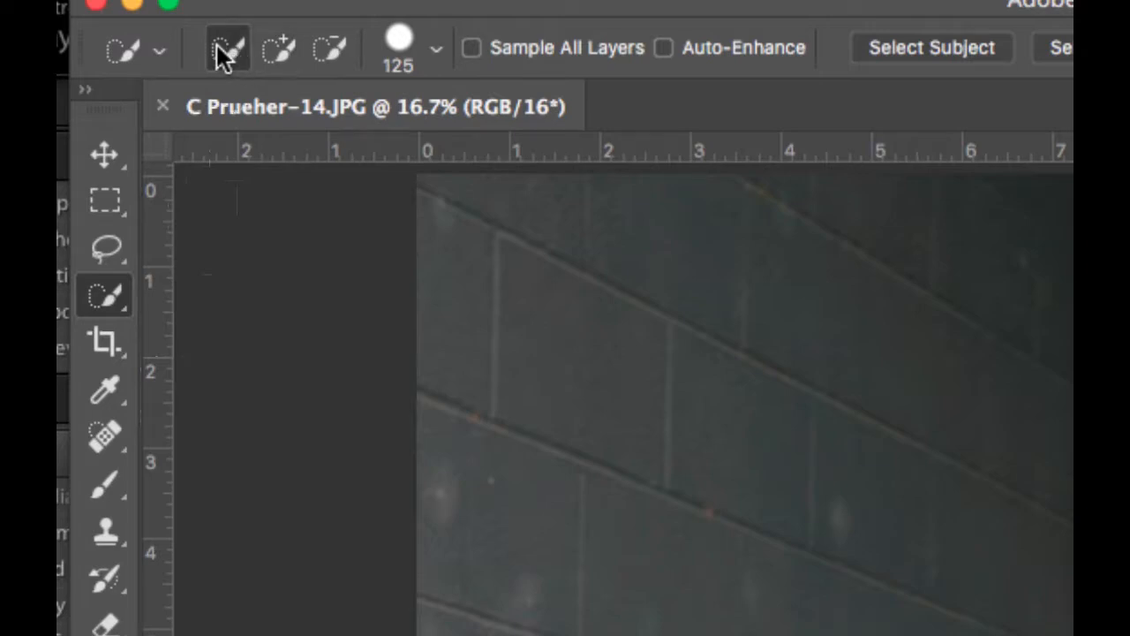
pyautogui.moveTo(502, 248)
pyautogui.mouseDown()
pyautogui.moveTo(591, 308)
pyautogui.moveTo(580, 302)
pyautogui.mouseUp()
pyautogui.click(222, 49)
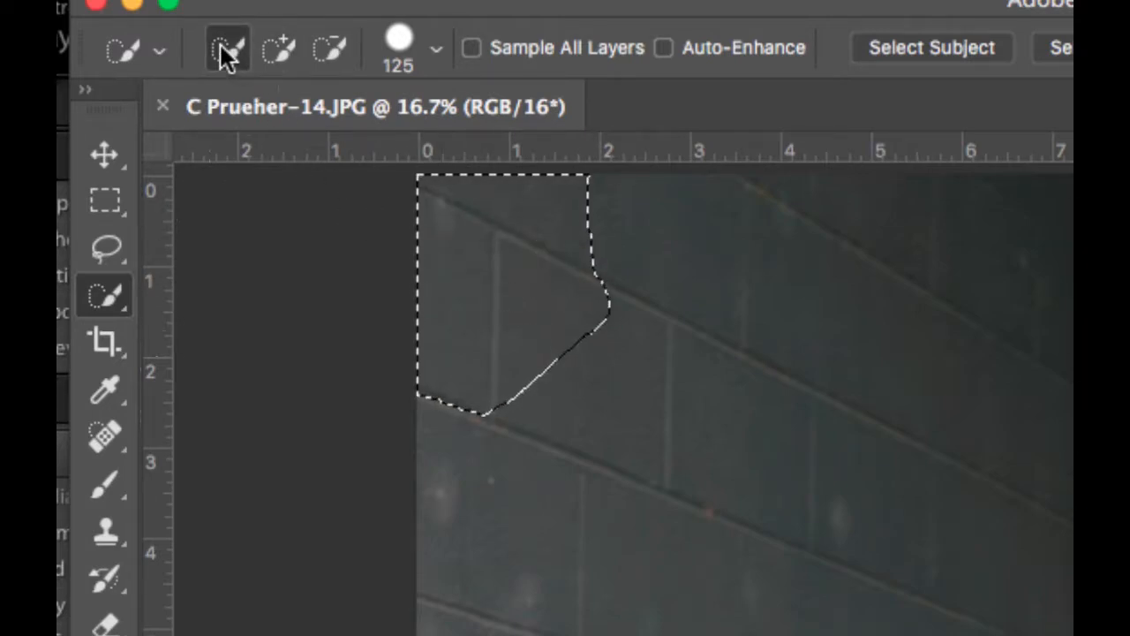
pyautogui.moveTo(679, 257); pyautogui.dragTo(746, 323)
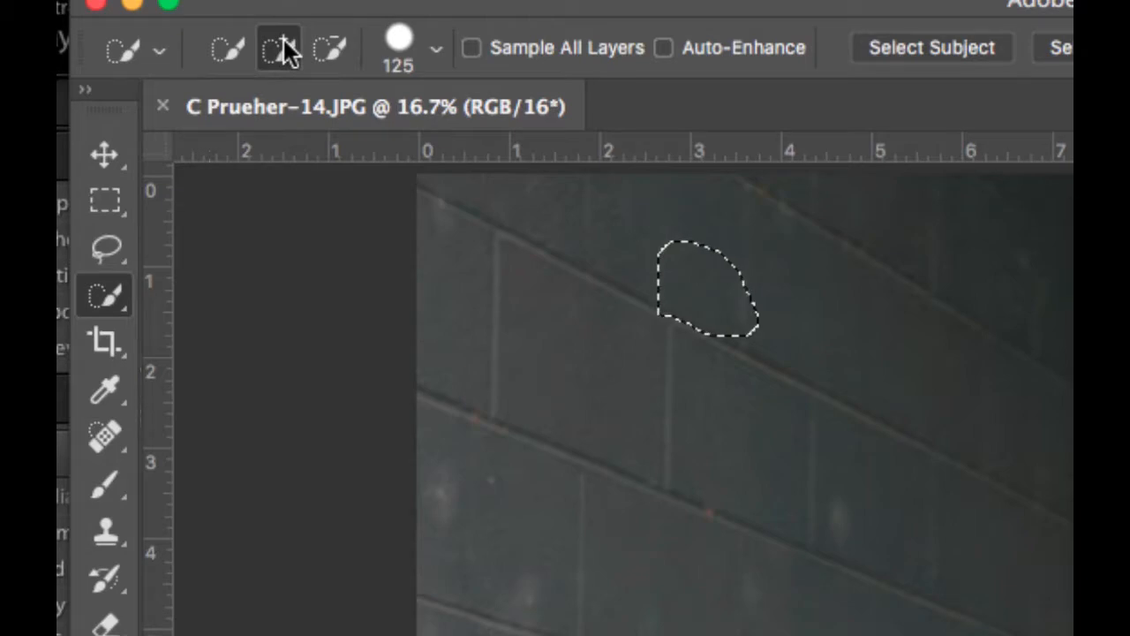
pyautogui.moveTo(630, 250); pyautogui.dragTo(676, 262)
pyautogui.moveTo(563, 336)
pyautogui.mouseDown()
pyautogui.moveTo(611, 285)
pyautogui.moveTo(832, 474)
pyautogui.mouseUp()
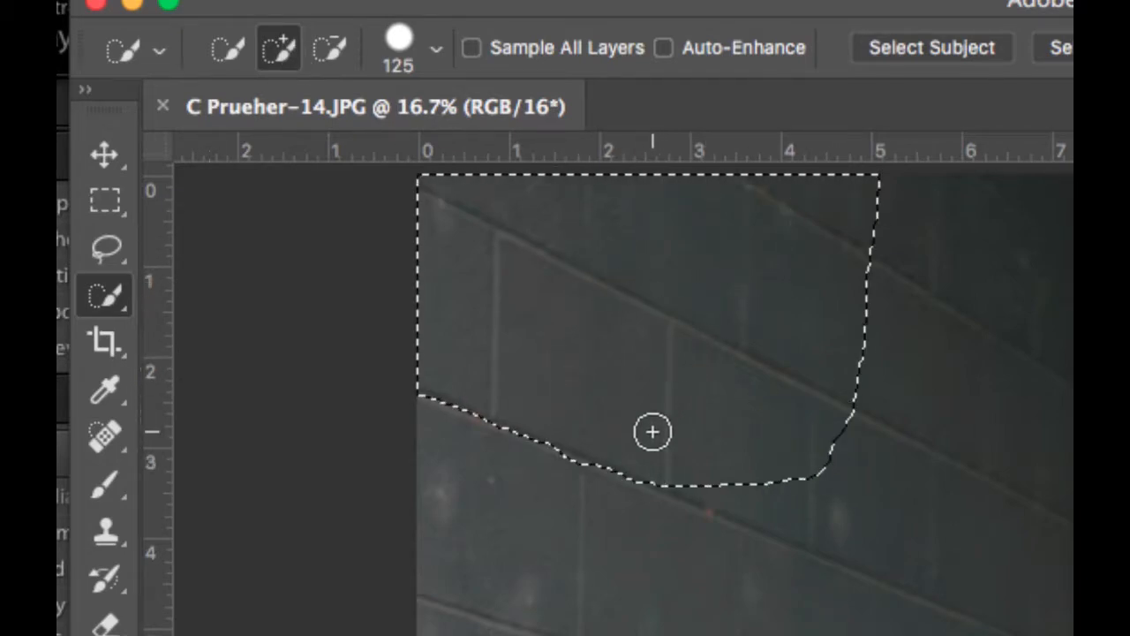
# Subtract two areas from the wall selection in subtract mode and deselect everything.
pyautogui.click(329, 45)
pyautogui.moveTo(497, 336)
pyautogui.mouseDown()
pyautogui.moveTo(524, 447)
pyautogui.moveTo(547, 349)
pyautogui.moveTo(565, 328)
pyautogui.mouseUp()
pyautogui.moveTo(901, 320); pyautogui.dragTo(742, 316)
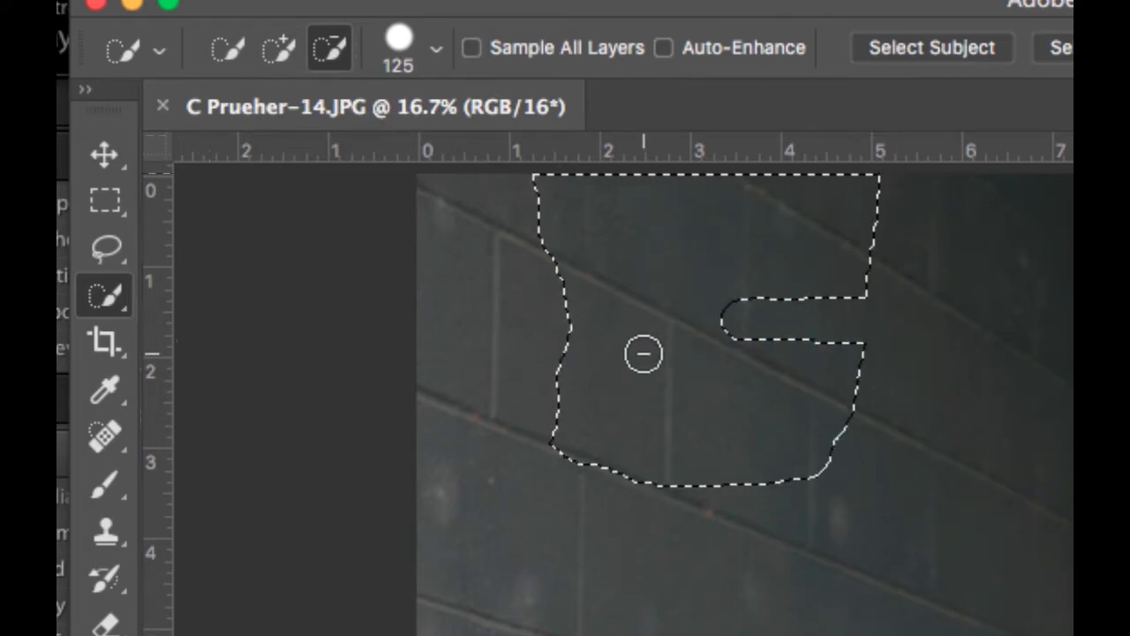
pyautogui.press('super+d')
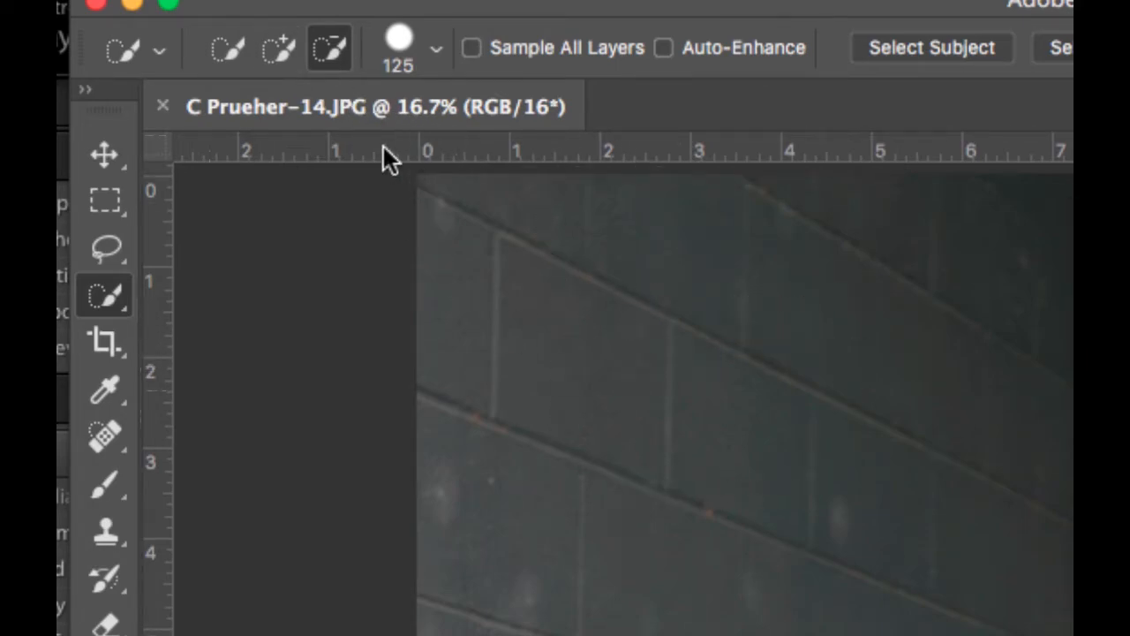
# Select the man's hat, head and hoodie in add mode, and subtract the strip of wall beside his arm.
pyautogui.click(277, 47)
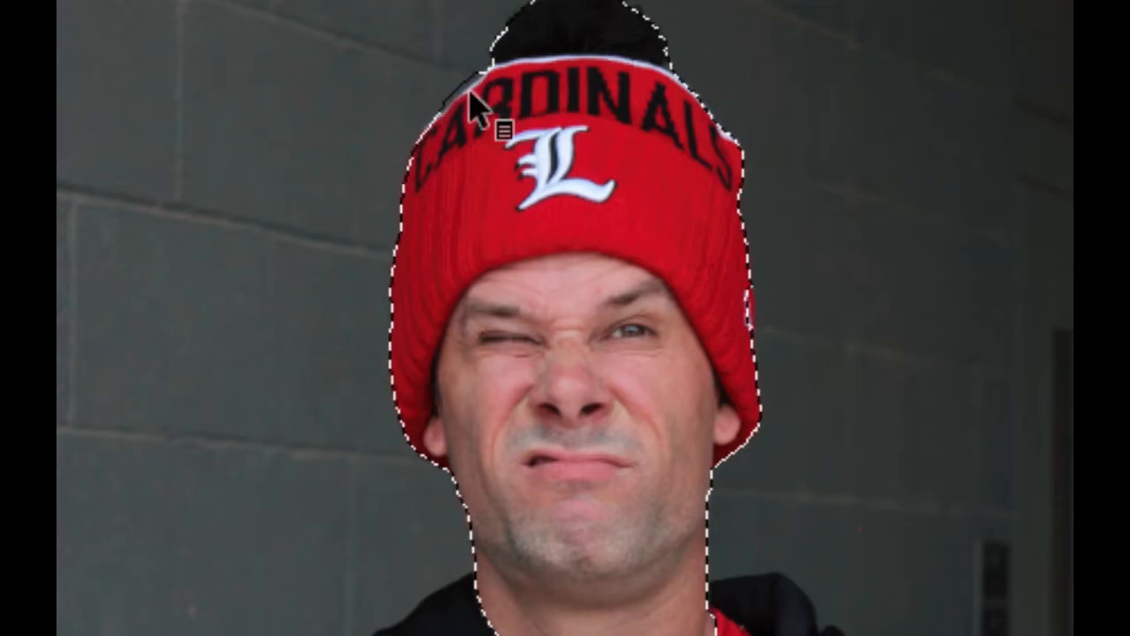
pyautogui.scroll(-1, 471, 92)
pyautogui.scroll(-1, 471, 92)
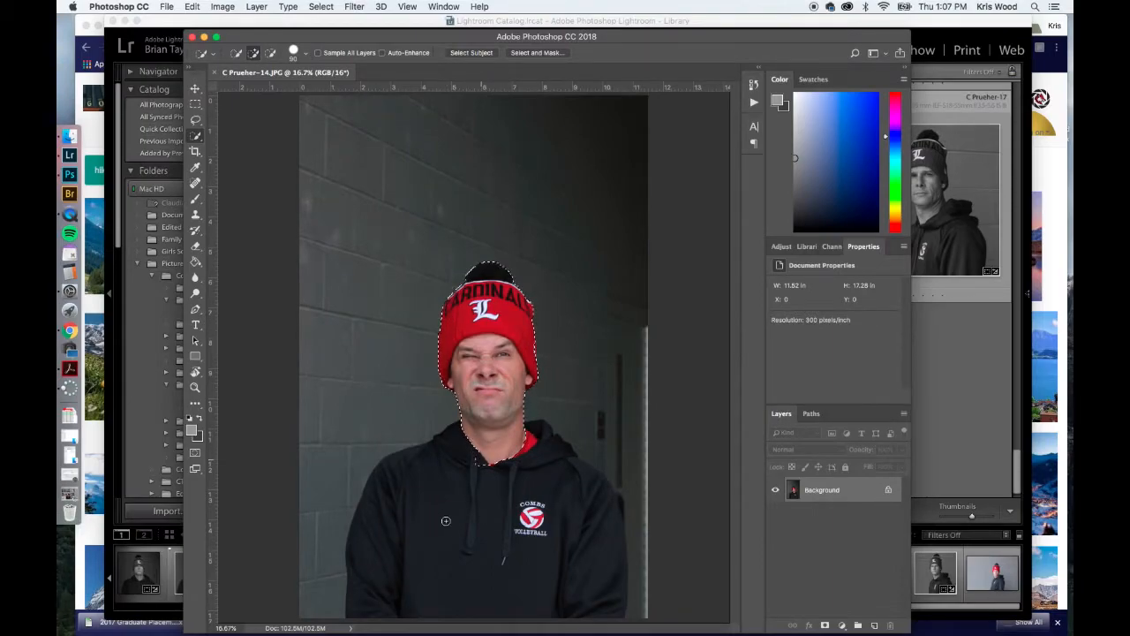
pyautogui.click(446, 521)
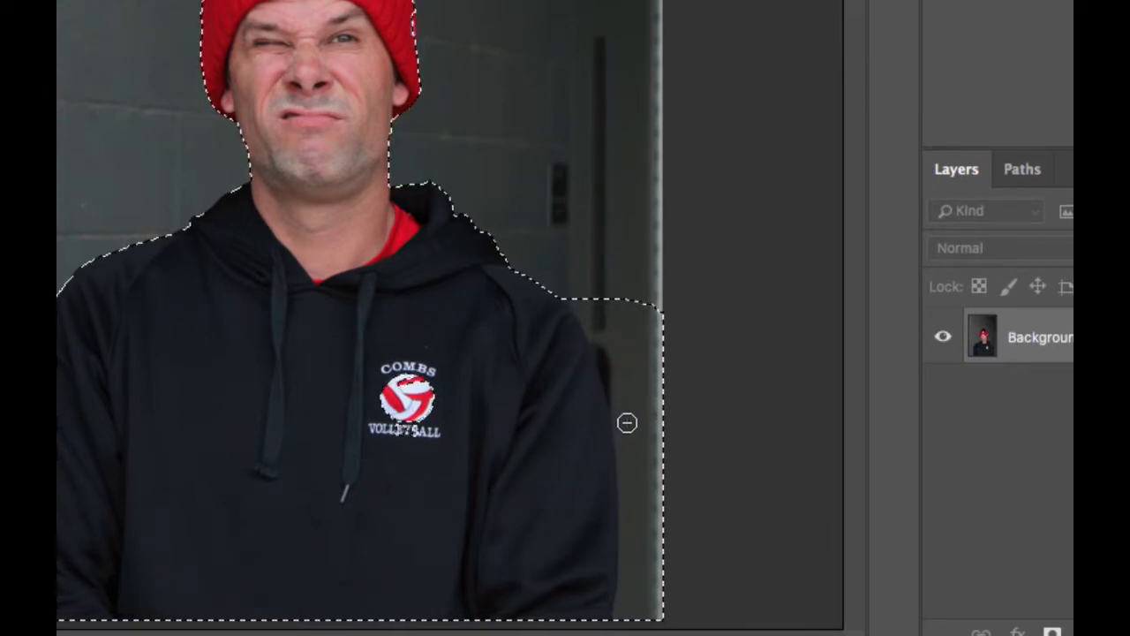
pyautogui.moveTo(638, 295); pyautogui.dragTo(651, 405)
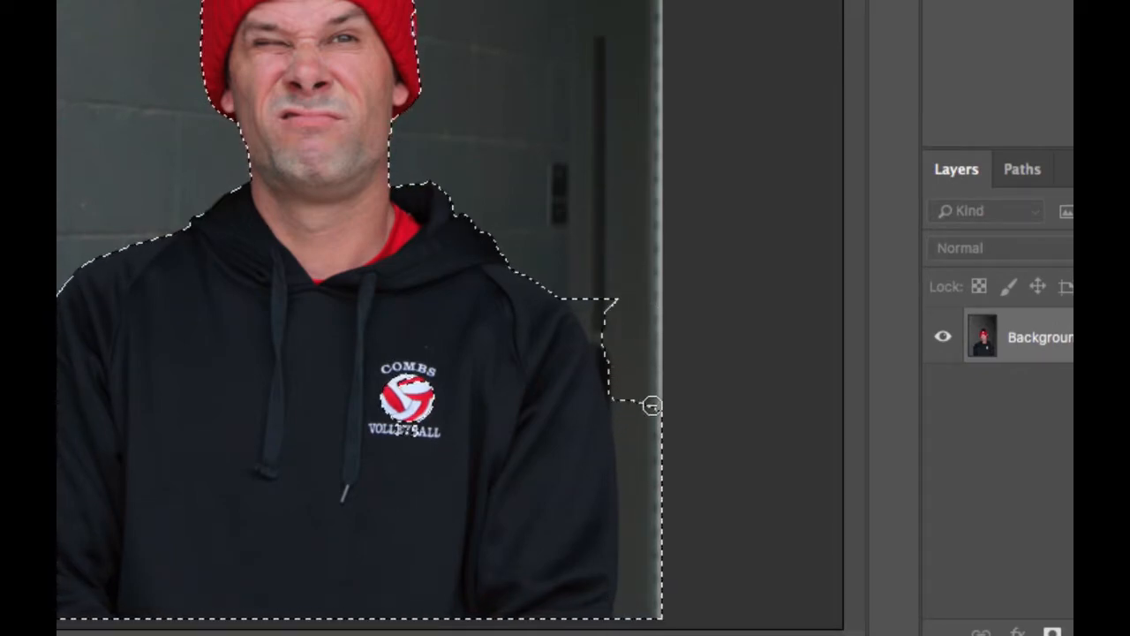
pyautogui.moveTo(589, 306)
pyautogui.mouseDown()
pyautogui.moveTo(648, 443)
pyautogui.moveTo(646, 533)
pyautogui.mouseUp()
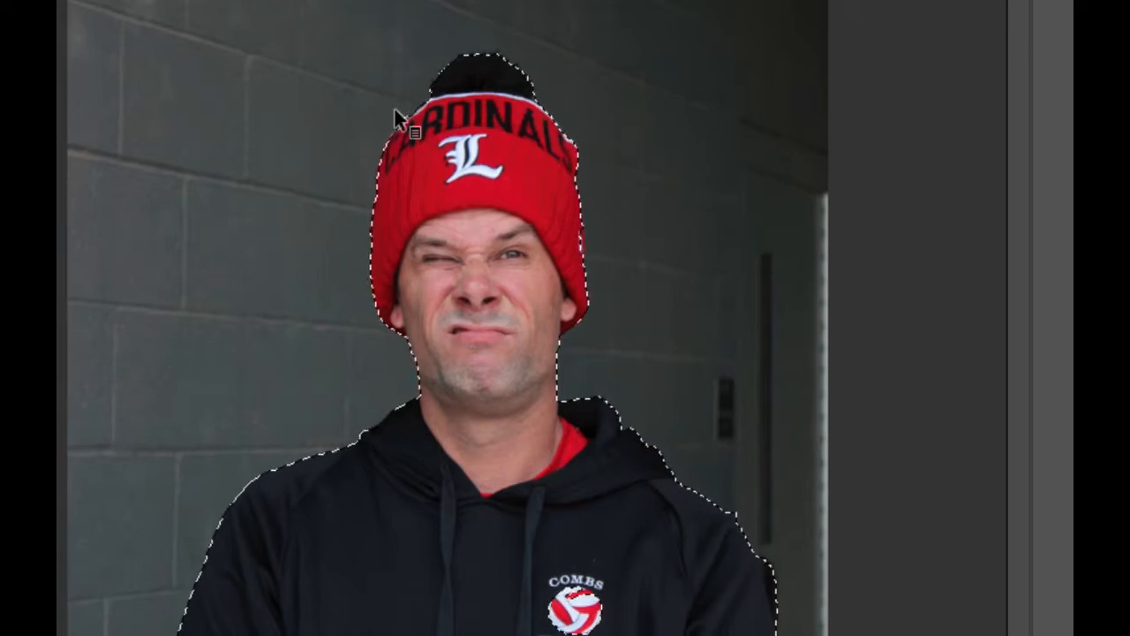
# Switch to the standard freehand Lasso tool for refining the selection around the hat, and undo the trial stroke.
pyautogui.scroll(-5, 394, 111)
pyautogui.scroll(3, 395, 111)
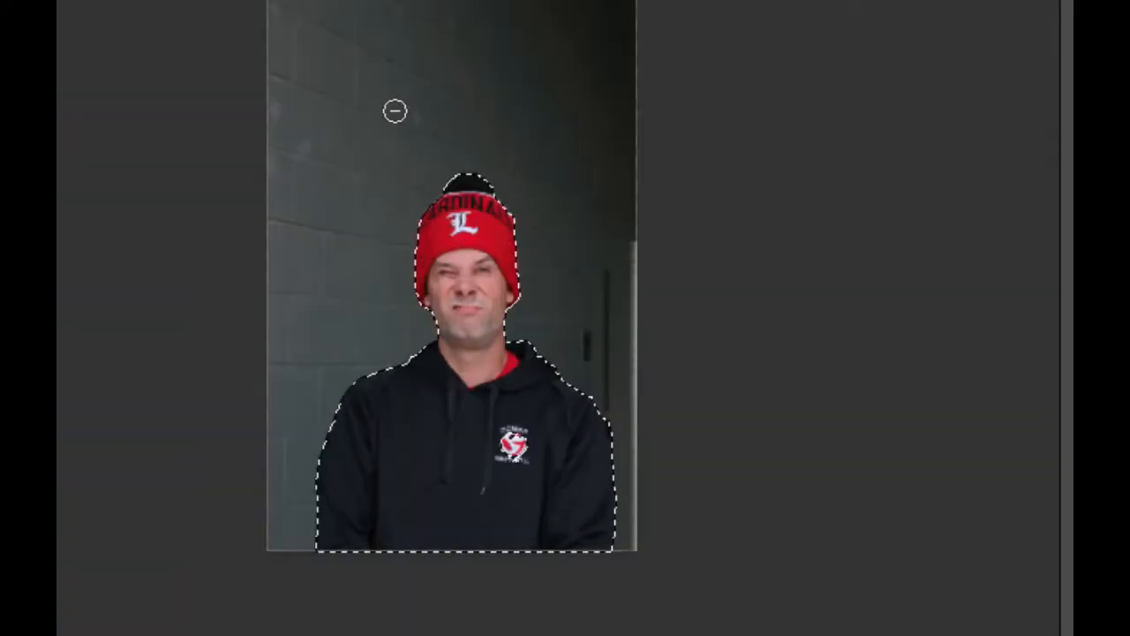
pyautogui.scroll(6, 394, 111)
pyautogui.press('space')
pyautogui.moveTo(716, 391); pyautogui.dragTo(485, 79)
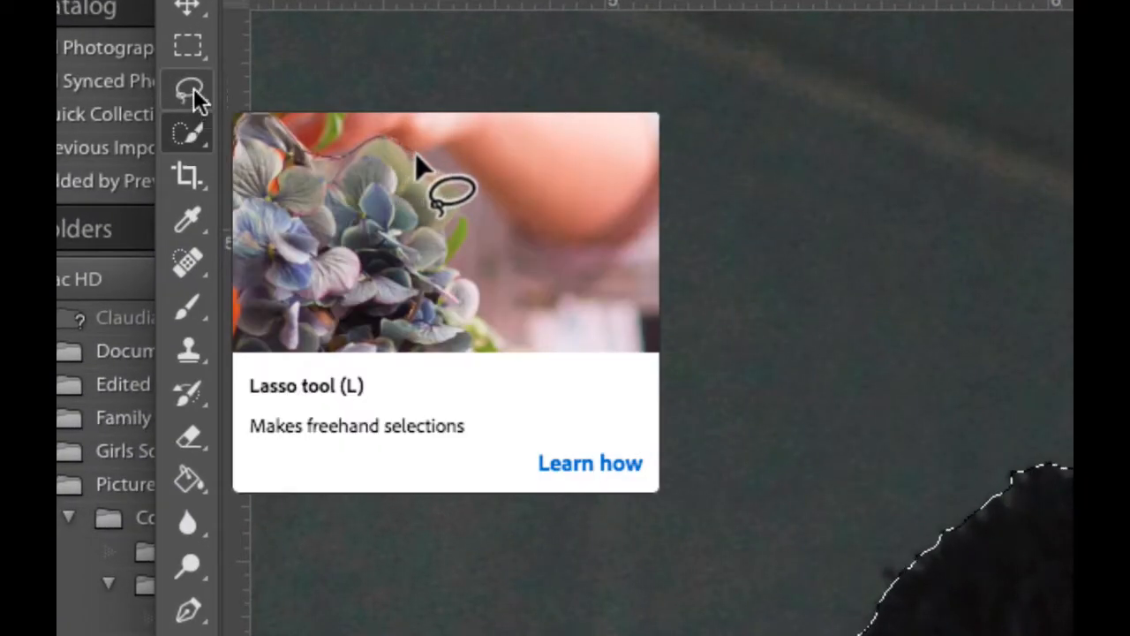
pyautogui.click(194, 89)
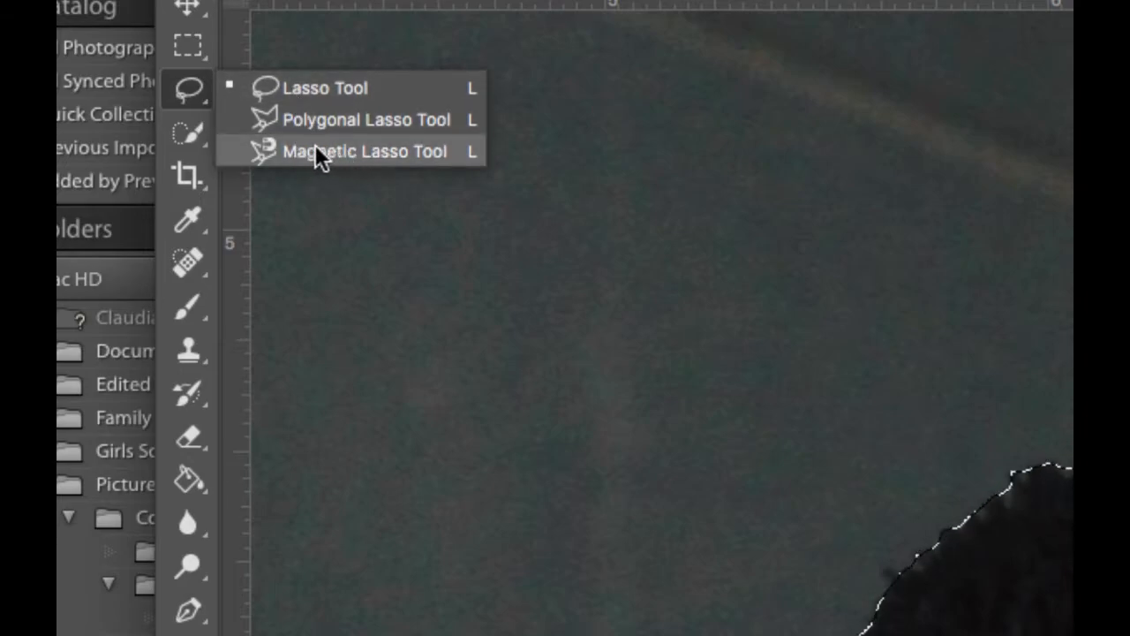
pyautogui.click(316, 81)
pyautogui.moveTo(827, 276)
pyautogui.mouseDown()
pyautogui.moveTo(743, 278)
pyautogui.moveTo(695, 363)
pyautogui.moveTo(870, 380)
pyautogui.moveTo(811, 296)
pyautogui.moveTo(786, 280)
pyautogui.mouseUp()
pyautogui.hotkey('ctrl', 'z')
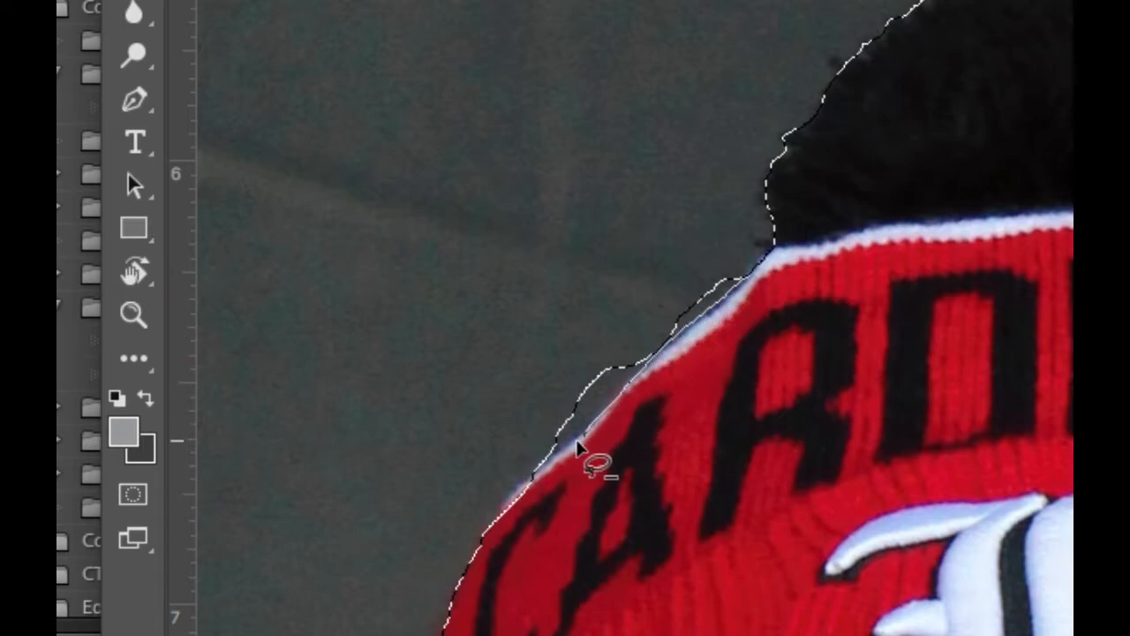
# Refine the selection along the hat's left edge by subtracting the wall slivers and adding the missed white trim.
pyautogui.moveTo(534, 463)
pyautogui.mouseDown()
pyautogui.moveTo(530, 328)
pyautogui.moveTo(651, 253)
pyautogui.moveTo(709, 243)
pyautogui.mouseUp()
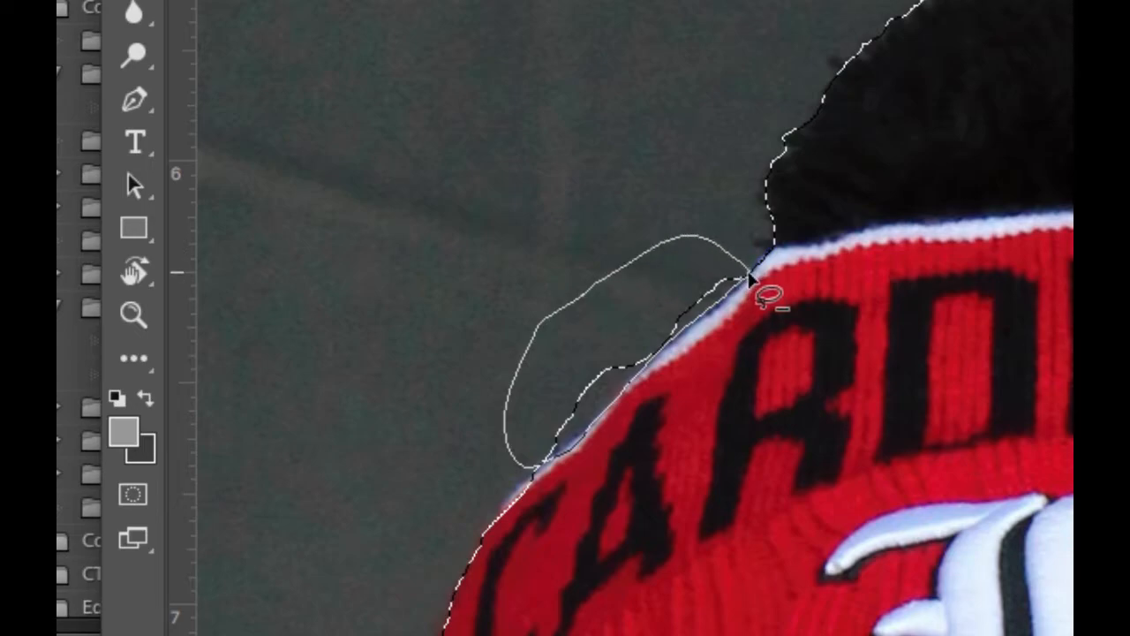
pyautogui.moveTo(746, 281); pyautogui.dragTo(747, 281)
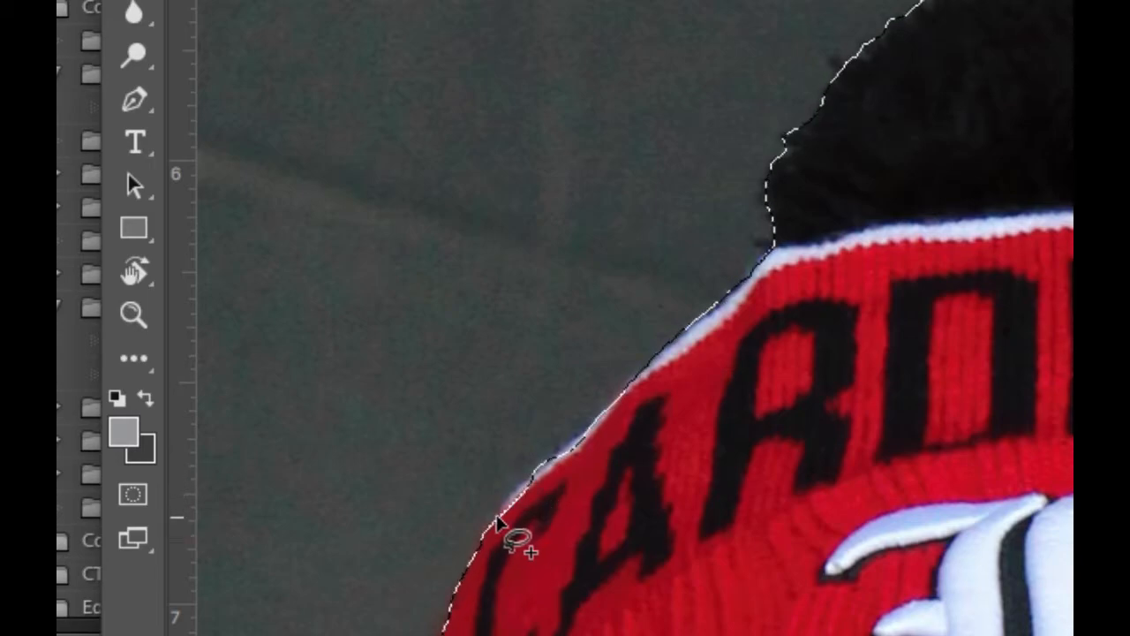
pyautogui.moveTo(519, 489)
pyautogui.mouseDown()
pyautogui.moveTo(541, 500)
pyautogui.moveTo(502, 523)
pyautogui.moveTo(524, 480)
pyautogui.mouseUp()
pyautogui.moveTo(572, 443)
pyautogui.mouseDown()
pyautogui.moveTo(602, 421)
pyautogui.moveTo(613, 445)
pyautogui.moveTo(581, 472)
pyautogui.moveTo(562, 452)
pyautogui.mouseUp()
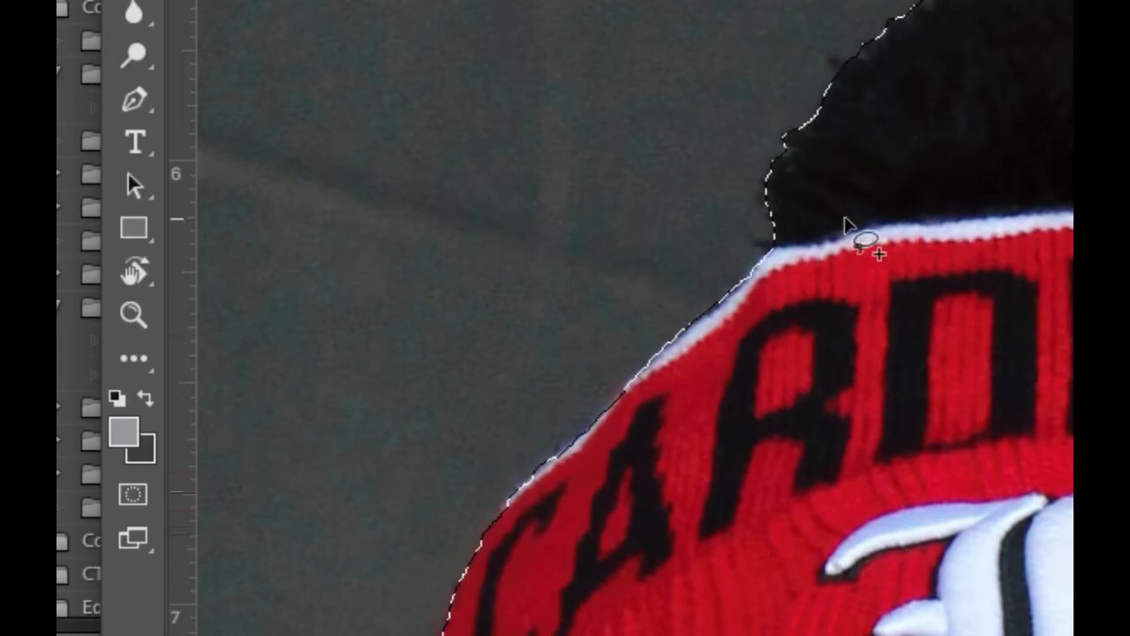
# Add the stray tufts along the top and right side of the pom-pom to the selection with the Lasso tool.
pyautogui.scroll(5, 844, 228)
pyautogui.hscroll(5, 843, 227)
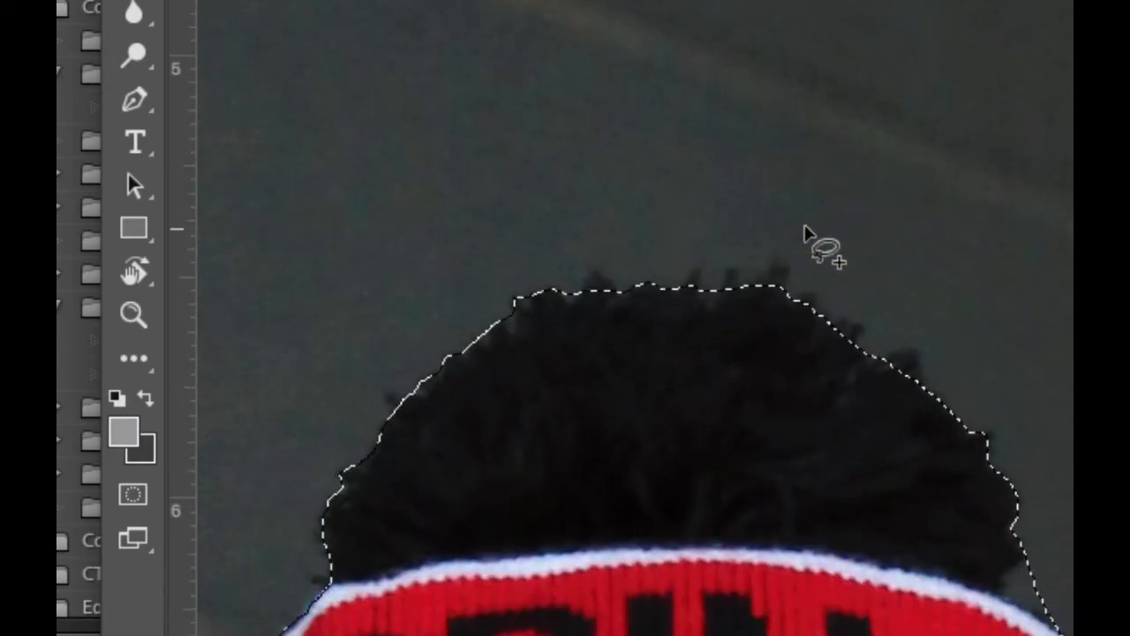
pyautogui.moveTo(578, 293)
pyautogui.mouseDown()
pyautogui.moveTo(606, 274)
pyautogui.moveTo(620, 297)
pyautogui.moveTo(692, 279)
pyautogui.moveTo(680, 286)
pyautogui.moveTo(699, 269)
pyautogui.moveTo(694, 296)
pyautogui.mouseUp()
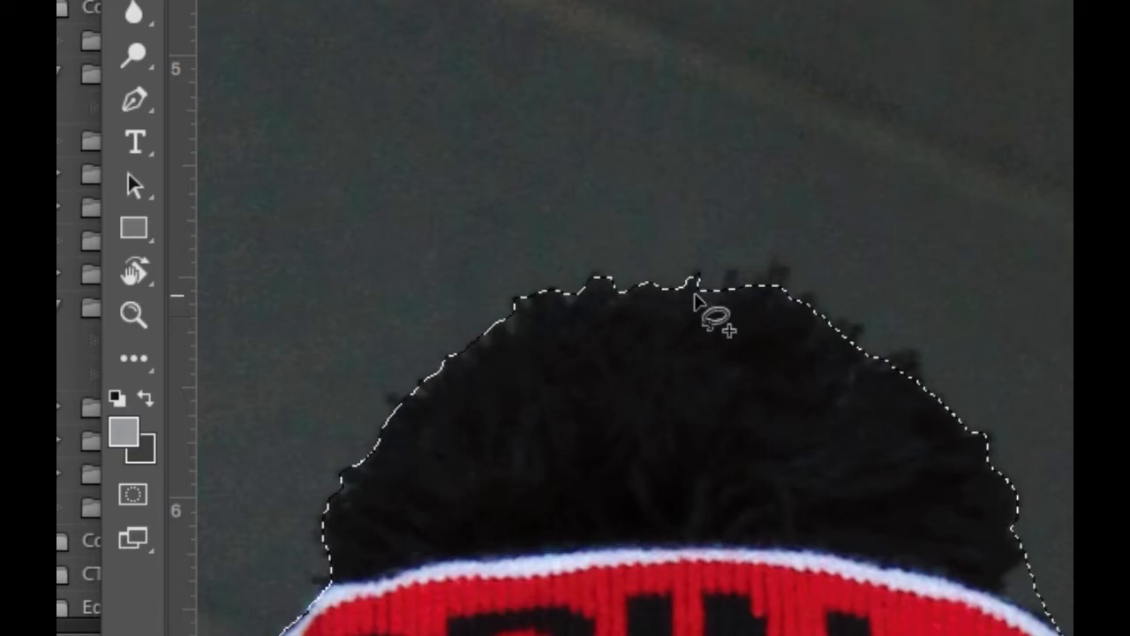
pyautogui.moveTo(877, 353)
pyautogui.mouseDown()
pyautogui.moveTo(919, 351)
pyautogui.moveTo(926, 387)
pyautogui.moveTo(877, 359)
pyautogui.mouseUp()
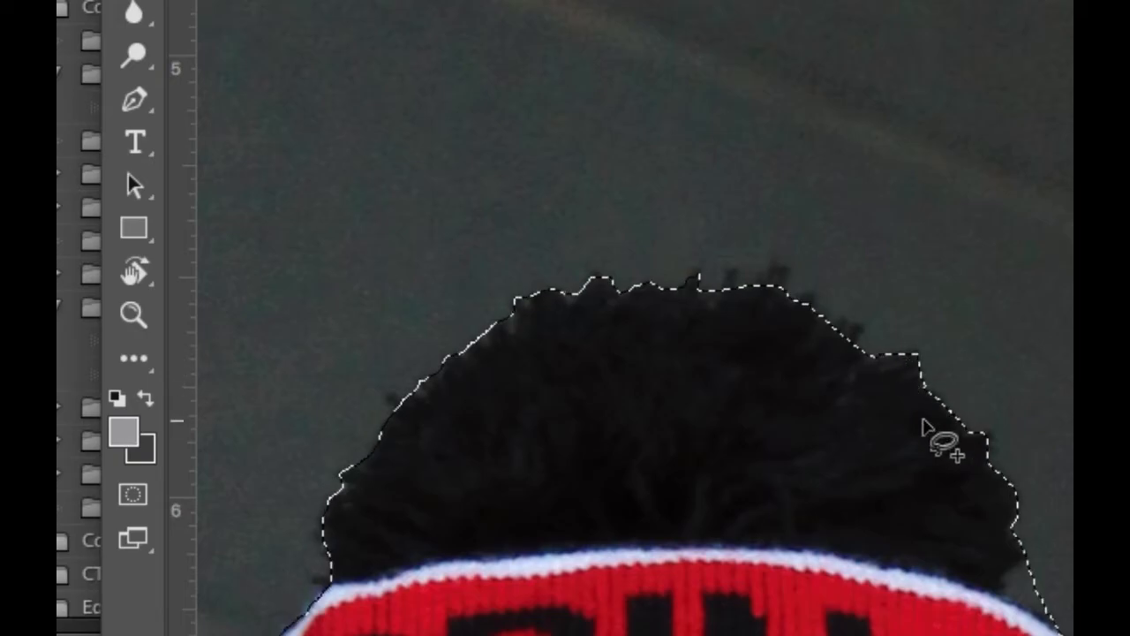
# Add the unselected volleyball logo on the hoodie's chest to the selection.
pyautogui.scroll(4, 921, 459)
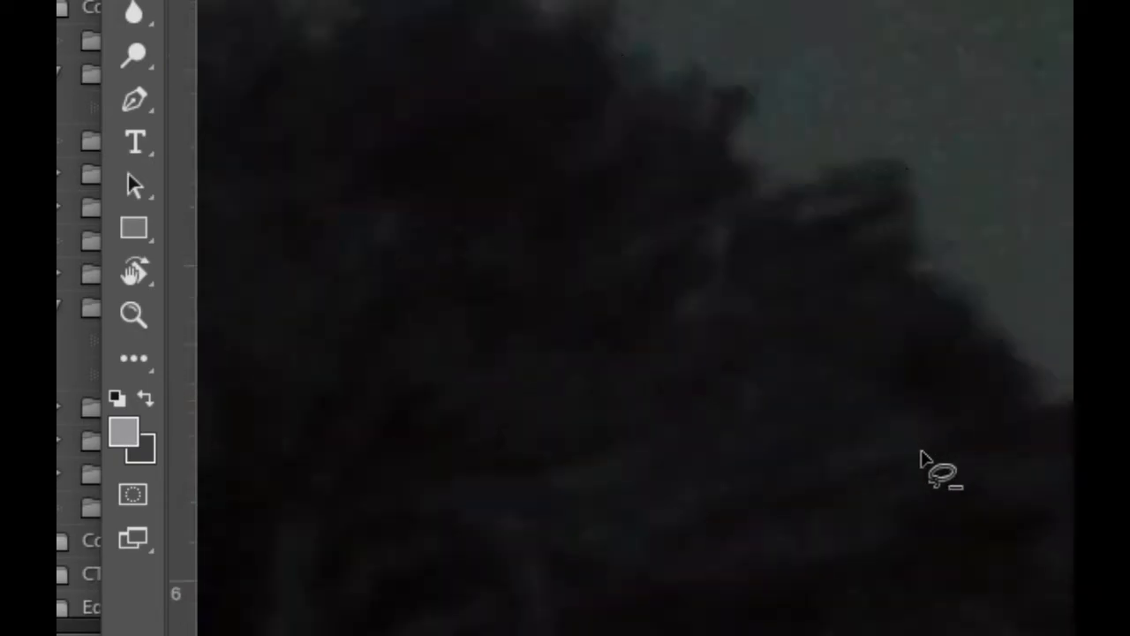
pyautogui.scroll(-3, 921, 461)
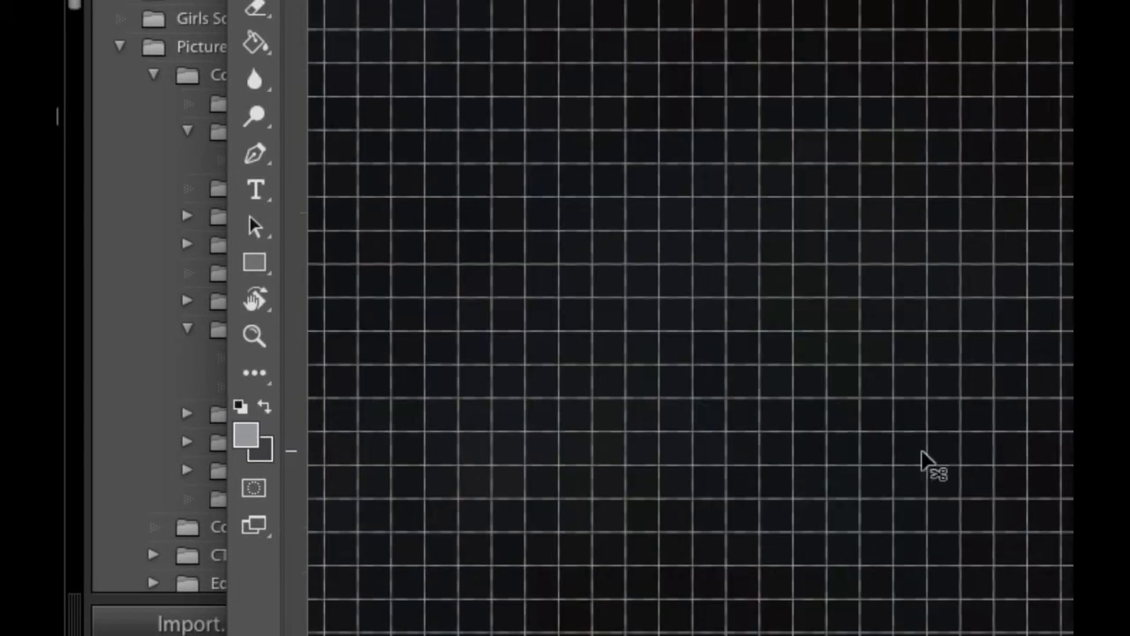
pyautogui.scroll(-5, 924, 465)
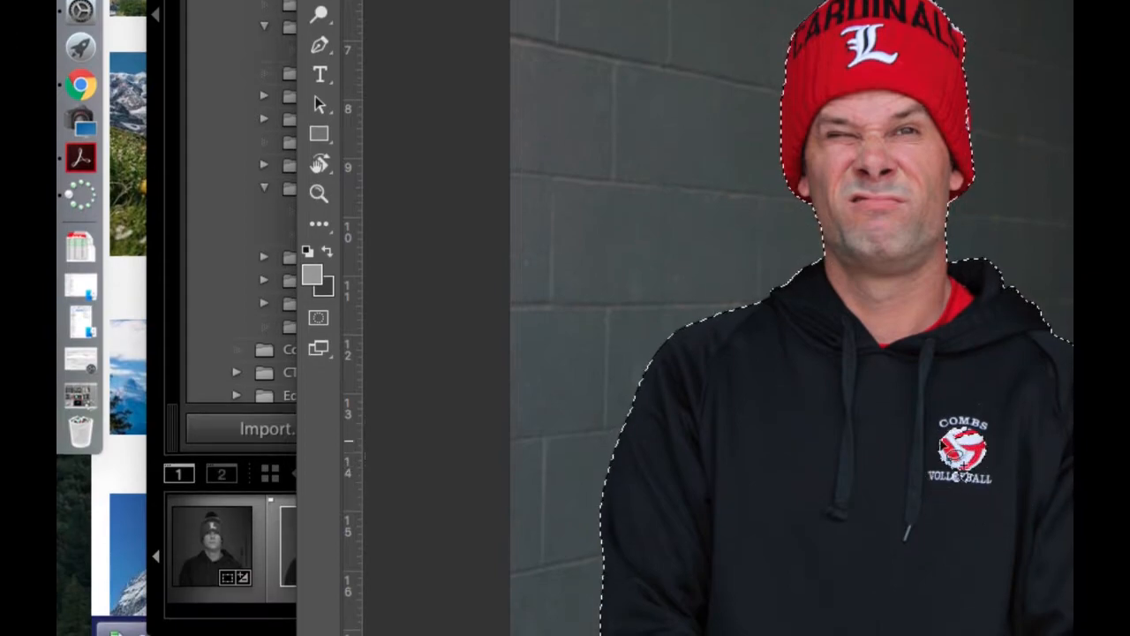
pyautogui.moveTo(995, 399)
pyautogui.mouseDown()
pyautogui.moveTo(935, 389)
pyautogui.moveTo(886, 476)
pyautogui.moveTo(978, 535)
pyautogui.moveTo(1032, 419)
pyautogui.moveTo(953, 379)
pyautogui.mouseUp()
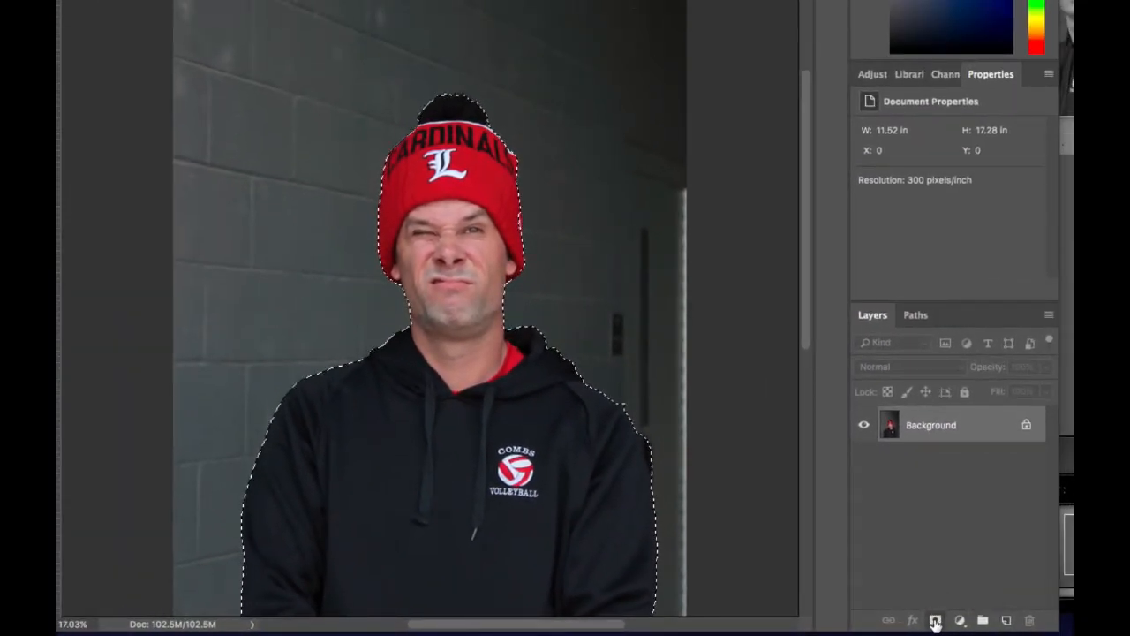
# Add a layer mask from the selection of the man to hide the wall, and switch to the Brush tool.
pyautogui.click(935, 623)
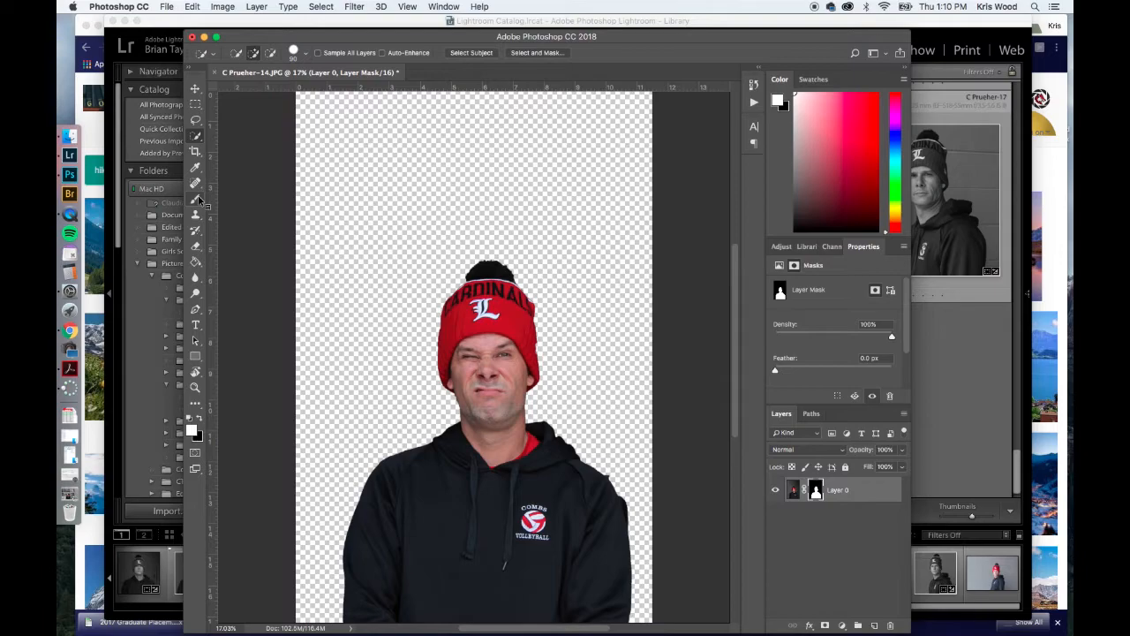
pyautogui.click(197, 200)
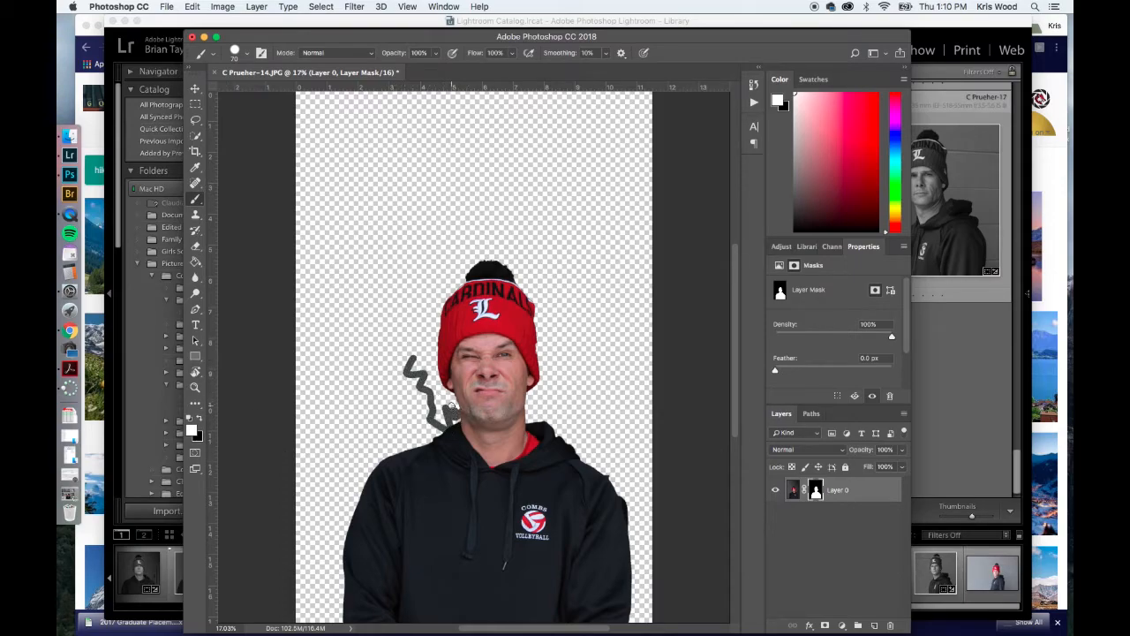
# Undo the white test stroke on the mask beside the face, and try a black stroke across the face before undoing it.
pyautogui.press('super+z')
pyautogui.press('x')
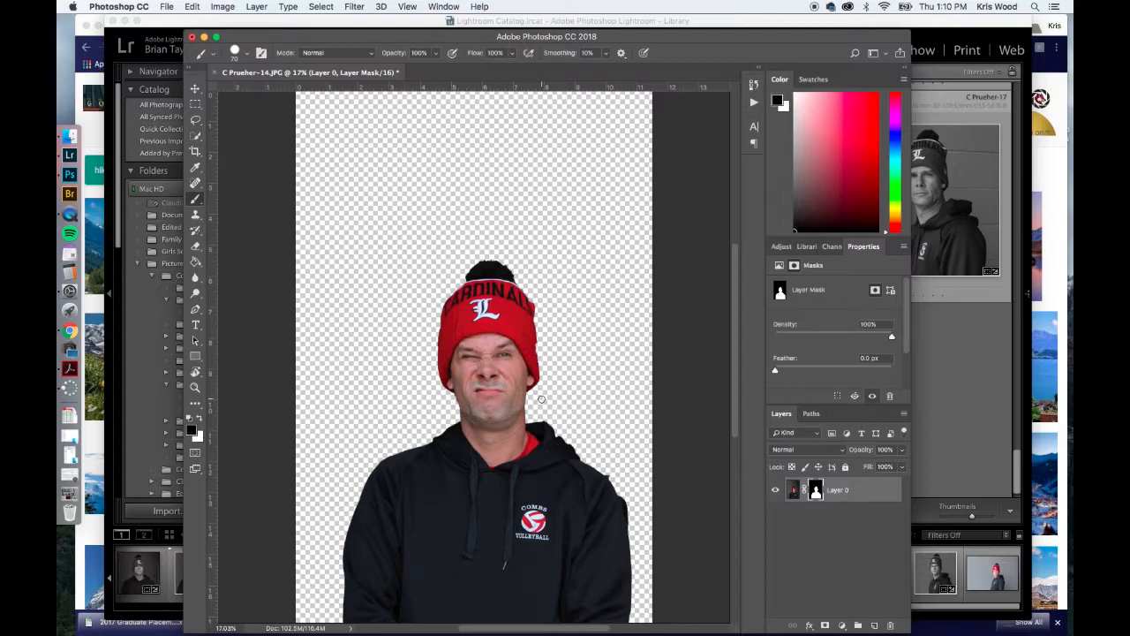
pyautogui.moveTo(468, 327); pyautogui.dragTo(550, 489)
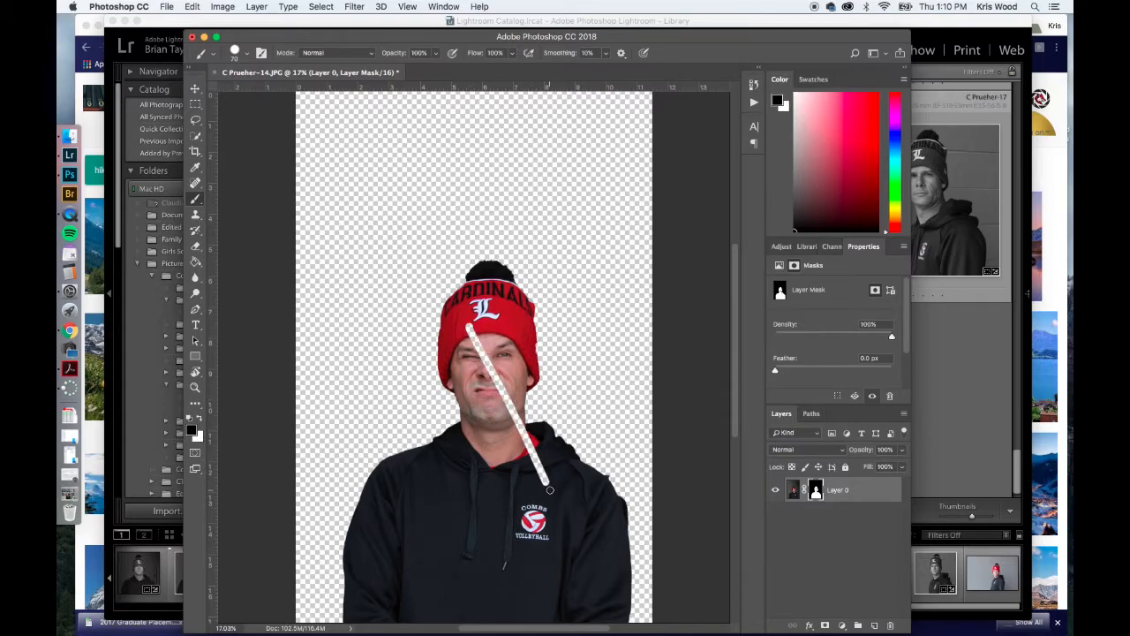
pyautogui.press('super+z')
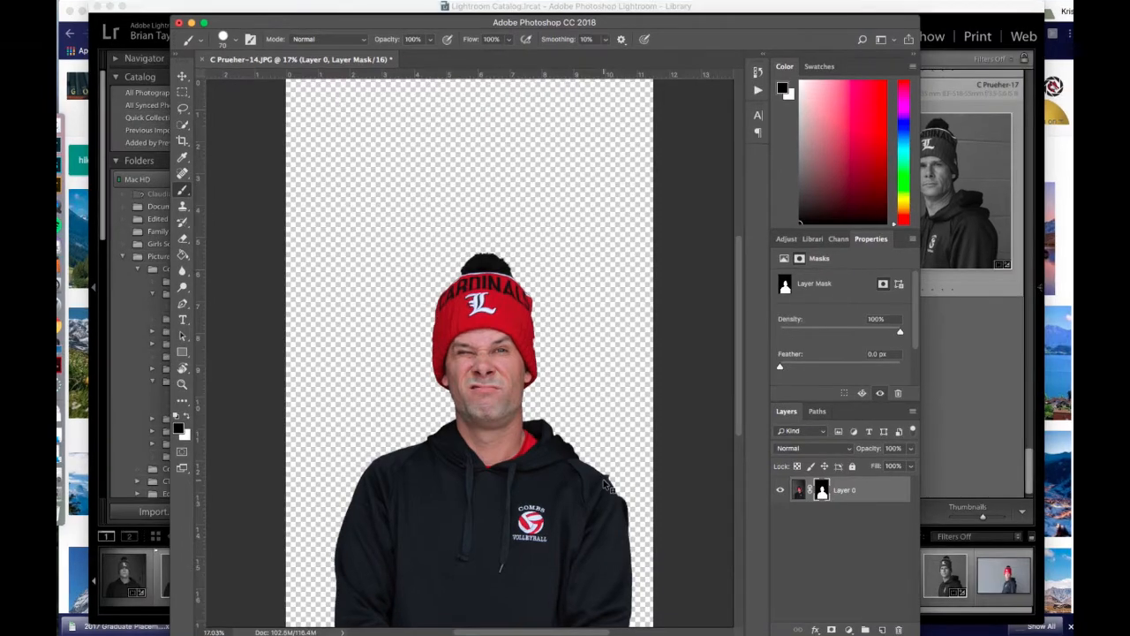
# Paint white on the layer mask along the right edge of the hat to restore the small side logo and missing knit.
pyautogui.scroll(-10, 605, 480)
pyautogui.scroll(10, 605, 479)
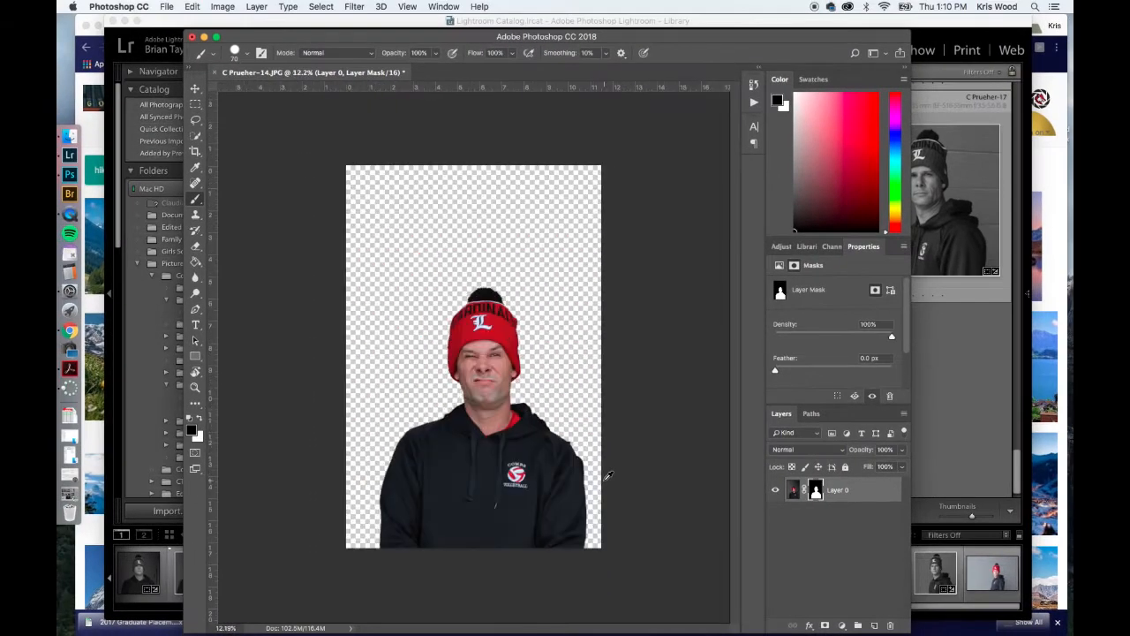
pyautogui.press('super+equal')
pyautogui.press('super+equal')
pyautogui.press('super+equal')
pyautogui.press('super+equal')
pyautogui.press('super+equal')
pyautogui.press('super+equal')
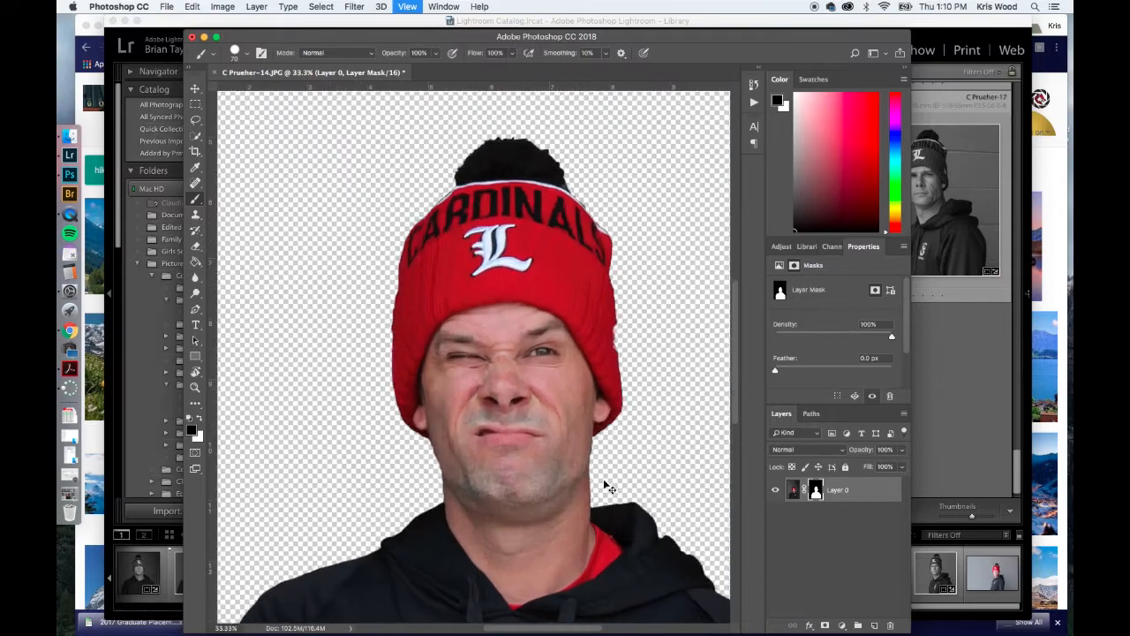
pyautogui.hscroll(5, 604, 480)
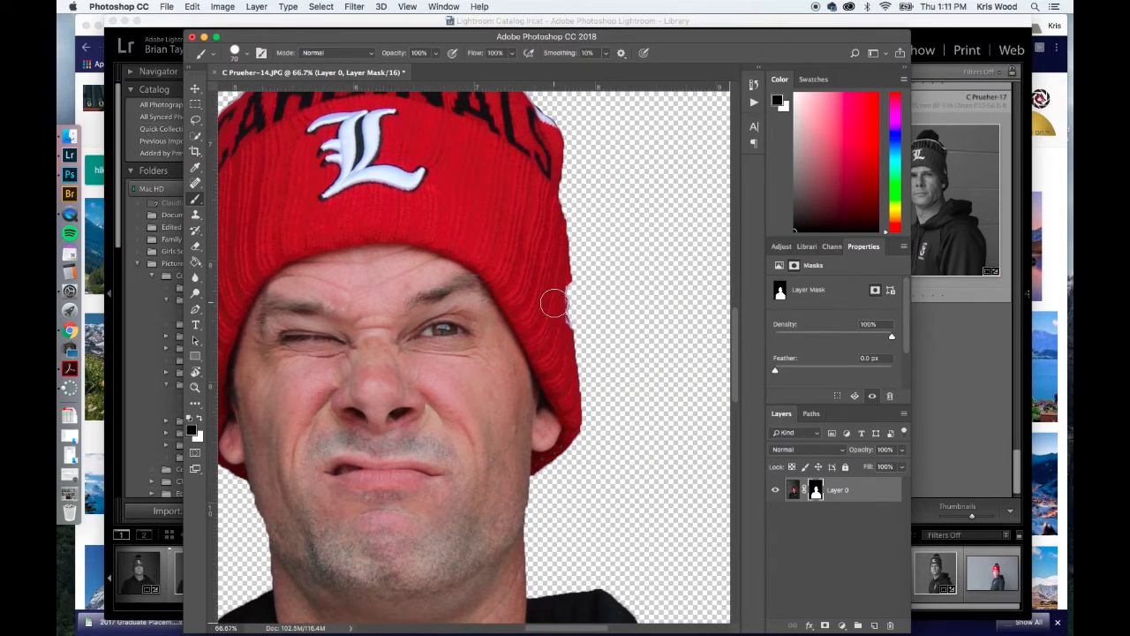
pyautogui.press('x')
pyautogui.press('x')
pyautogui.press('x')
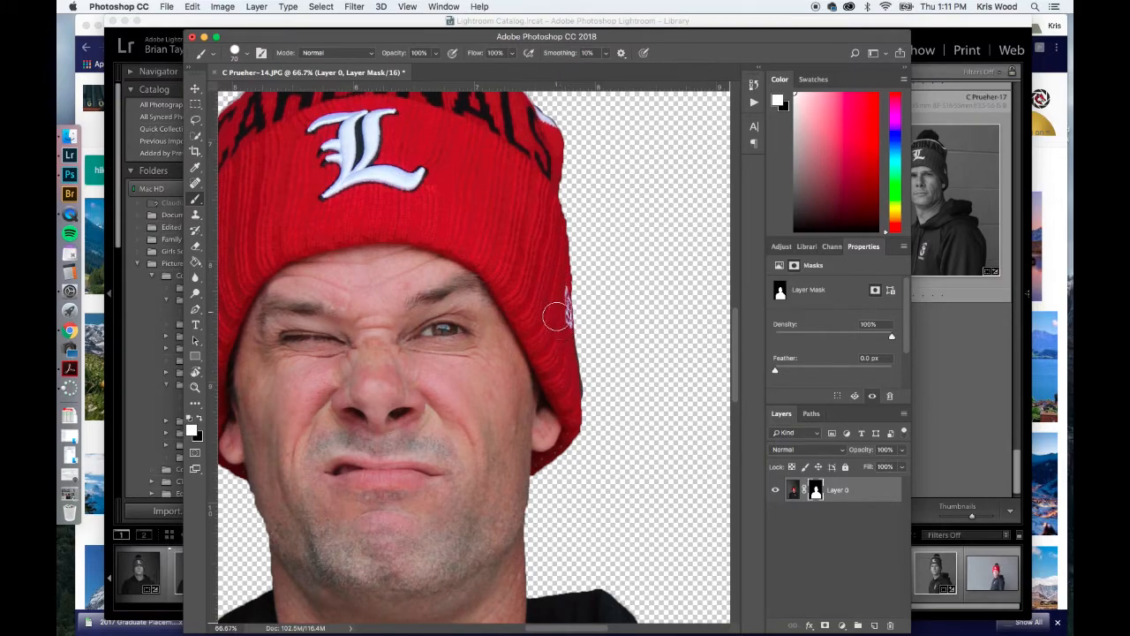
pyautogui.moveTo(563, 342); pyautogui.dragTo(554, 206)
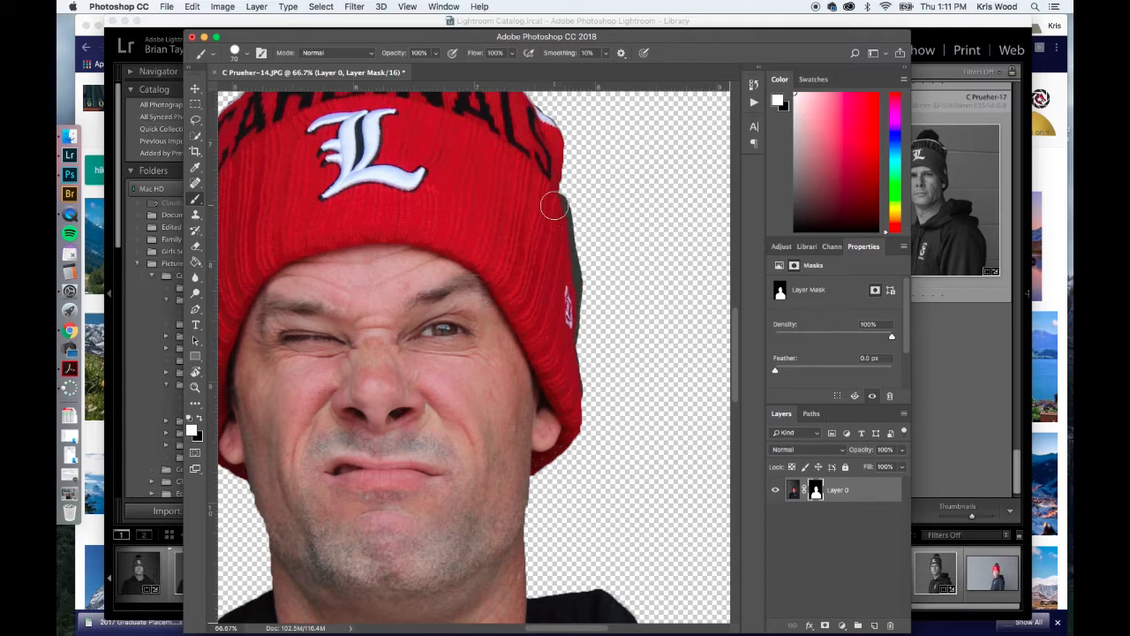
# Paint black on the layer mask to remove the wall sliver along the right edge of the hat.
pyautogui.press('x')
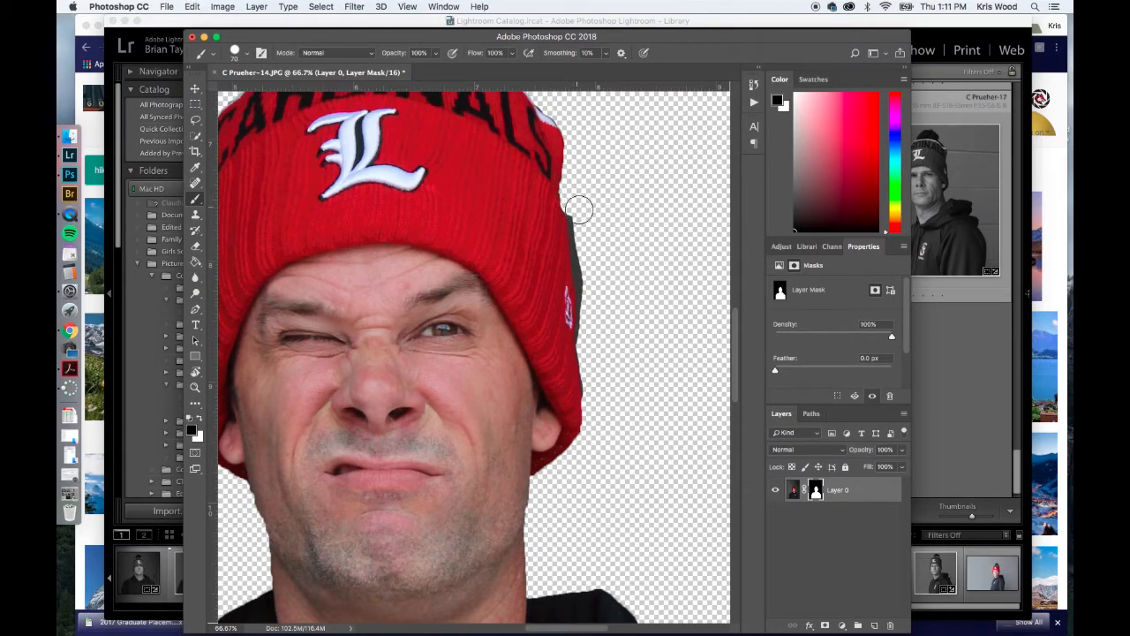
pyautogui.moveTo(582, 237); pyautogui.dragTo(592, 302)
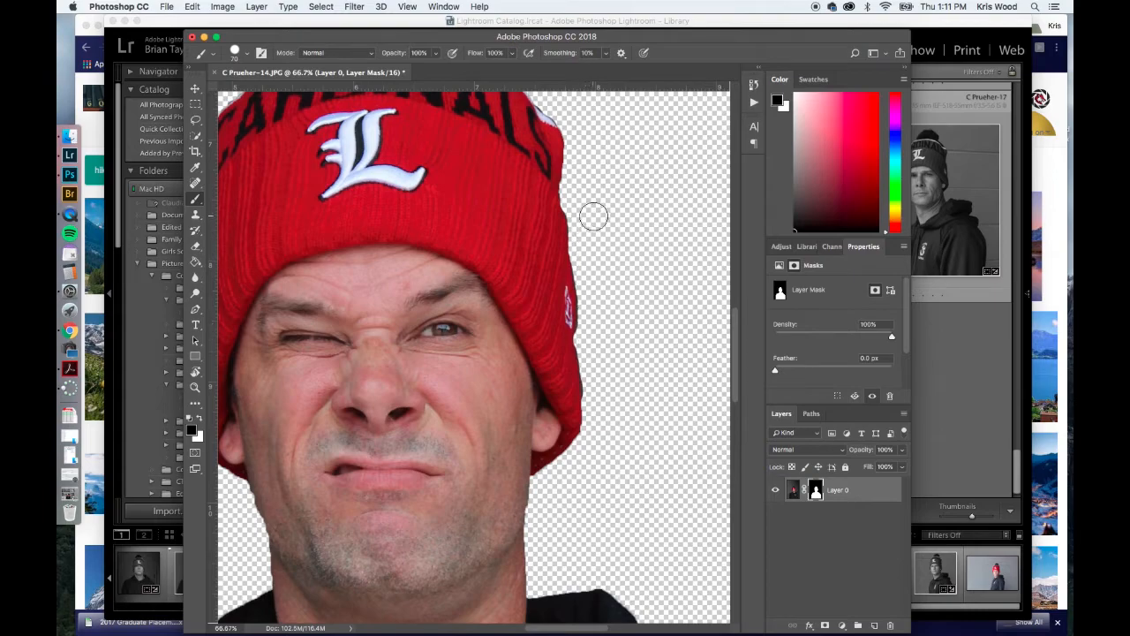
pyautogui.scroll(3, 613, 248)
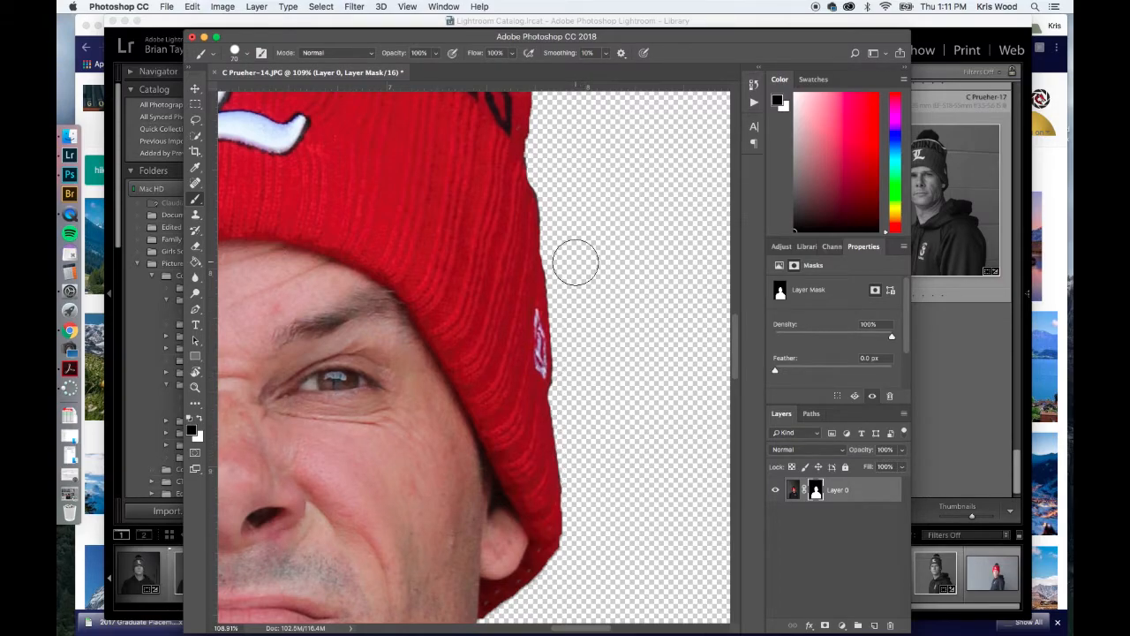
pyautogui.press('super+0')
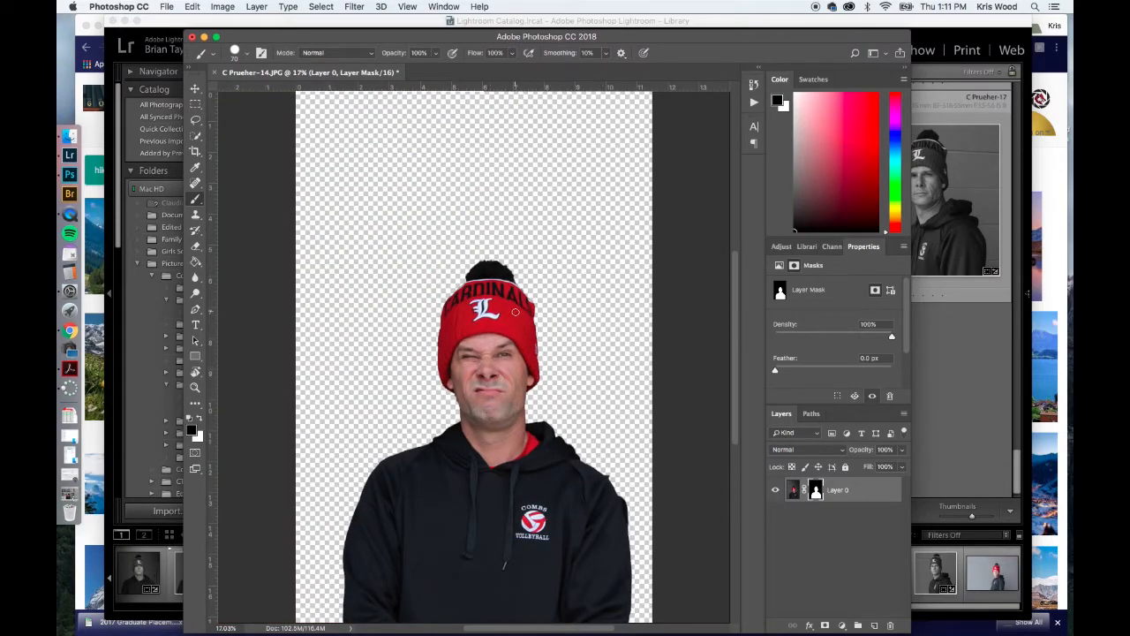
# Switch to Chrome and bring the Swiss village image with the flag into the Photoshop document, accepting the color profile conversion.
pyautogui.moveTo(679, 37); pyautogui.dragTo(614, 35)
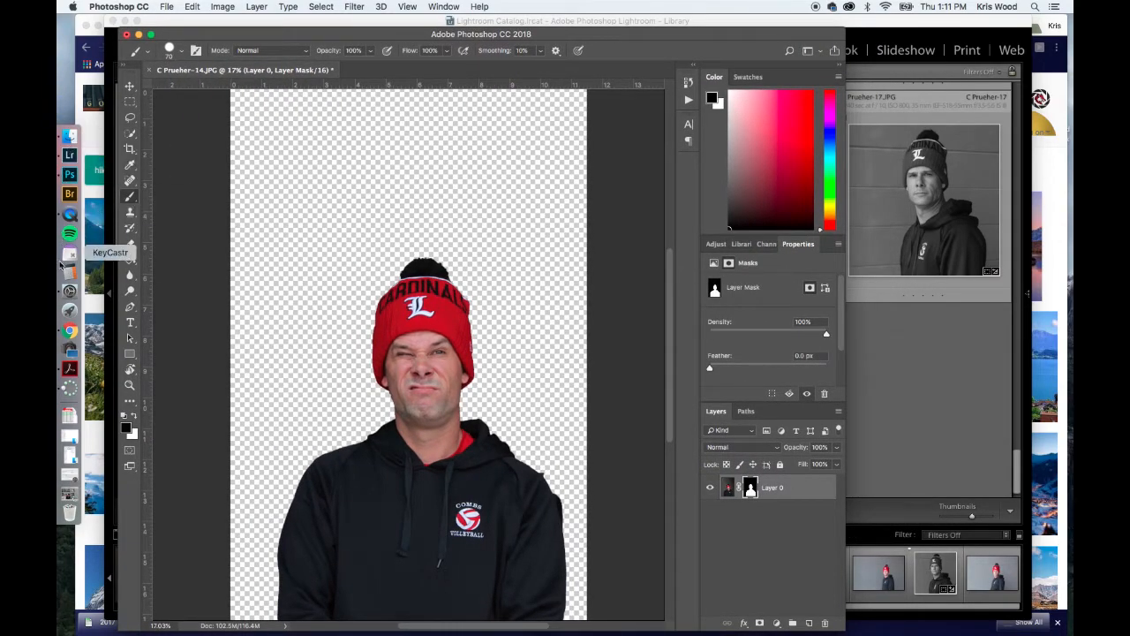
pyautogui.click(69, 329)
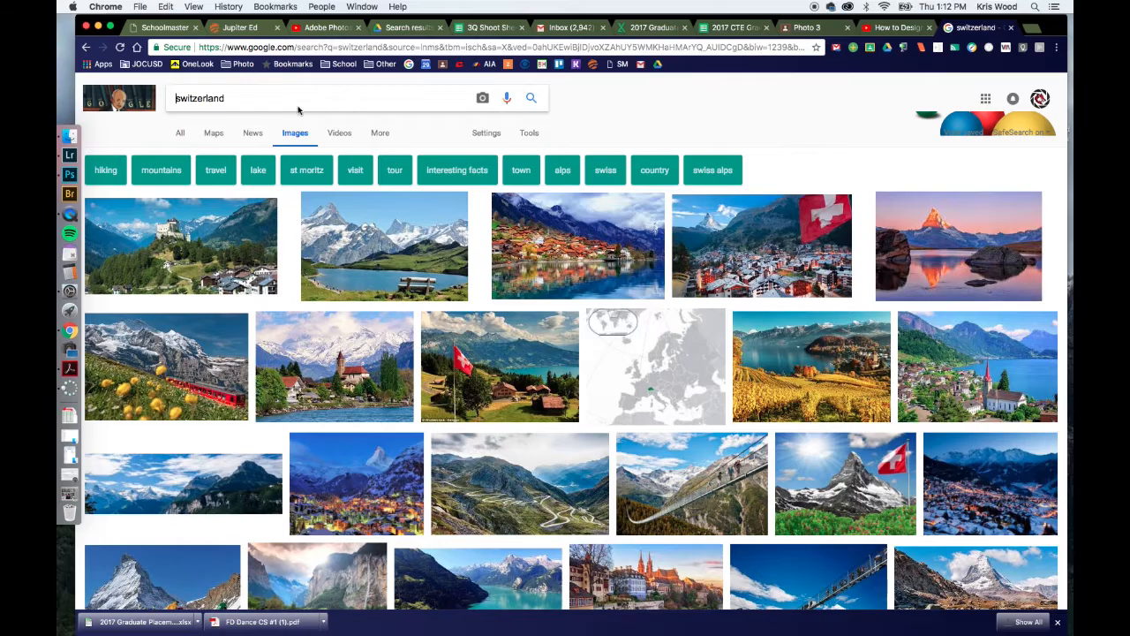
pyautogui.moveTo(120, 28); pyautogui.dragTo(59, 295)
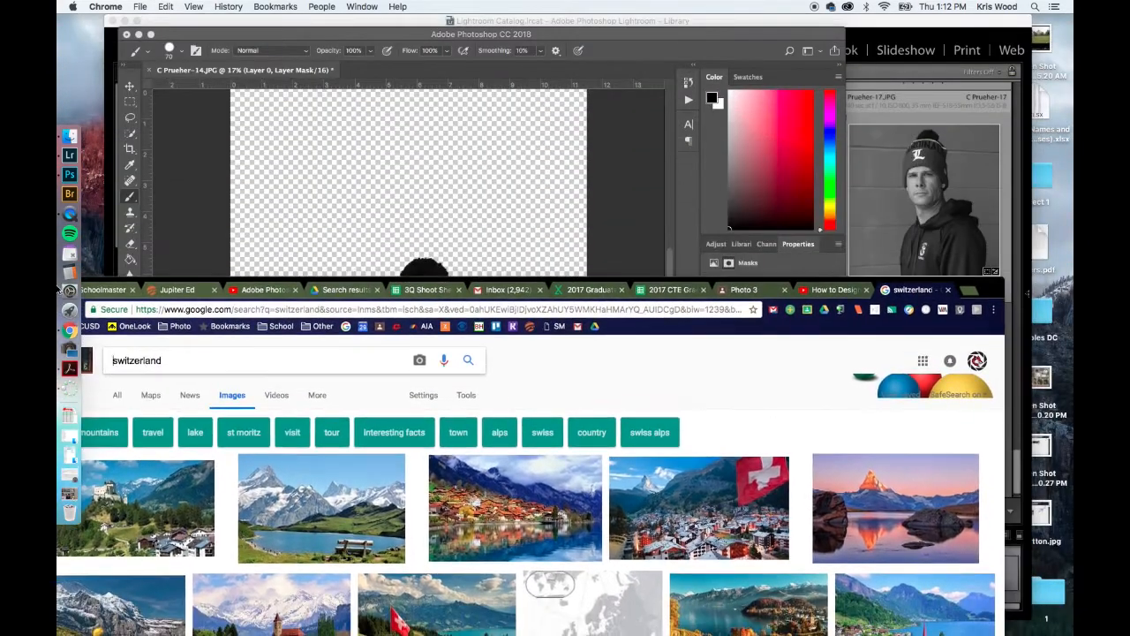
pyautogui.moveTo(640, 487); pyautogui.dragTo(435, 210)
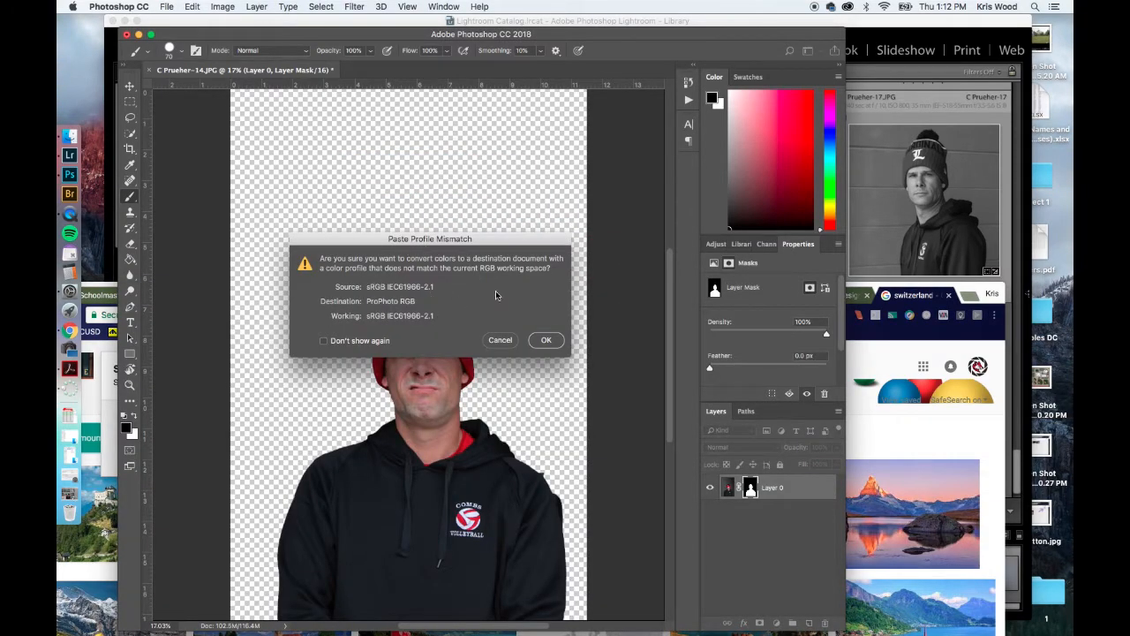
pyautogui.click(547, 341)
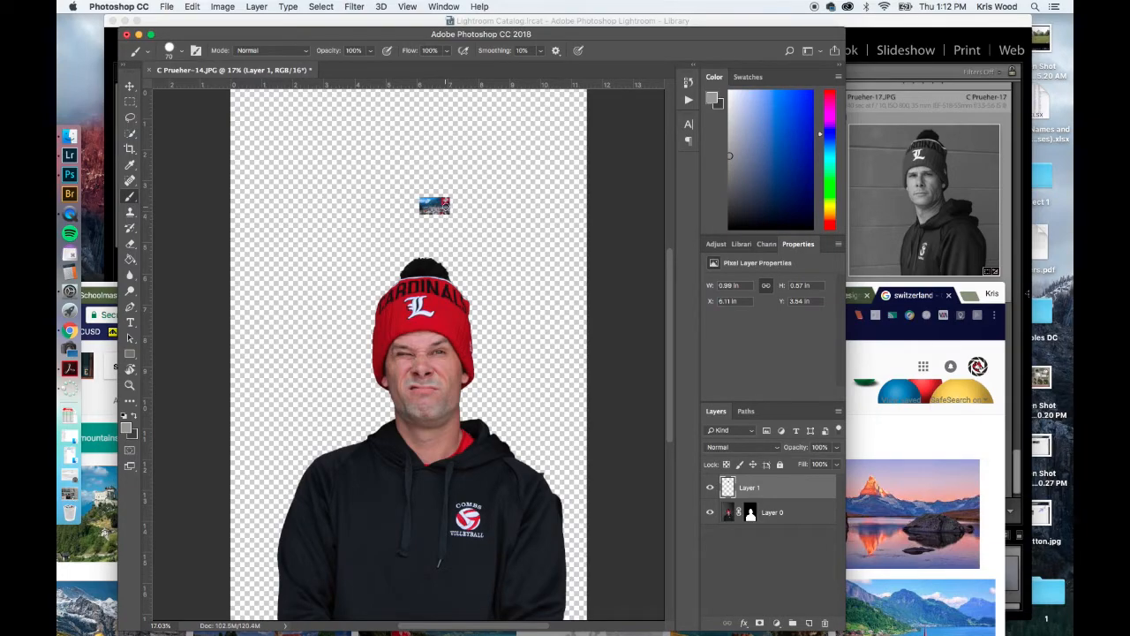
# Scale the village image with Free Transform to about 32.06 by 18.35 in, and position it to cover the whole canvas.
pyautogui.press('super+t')
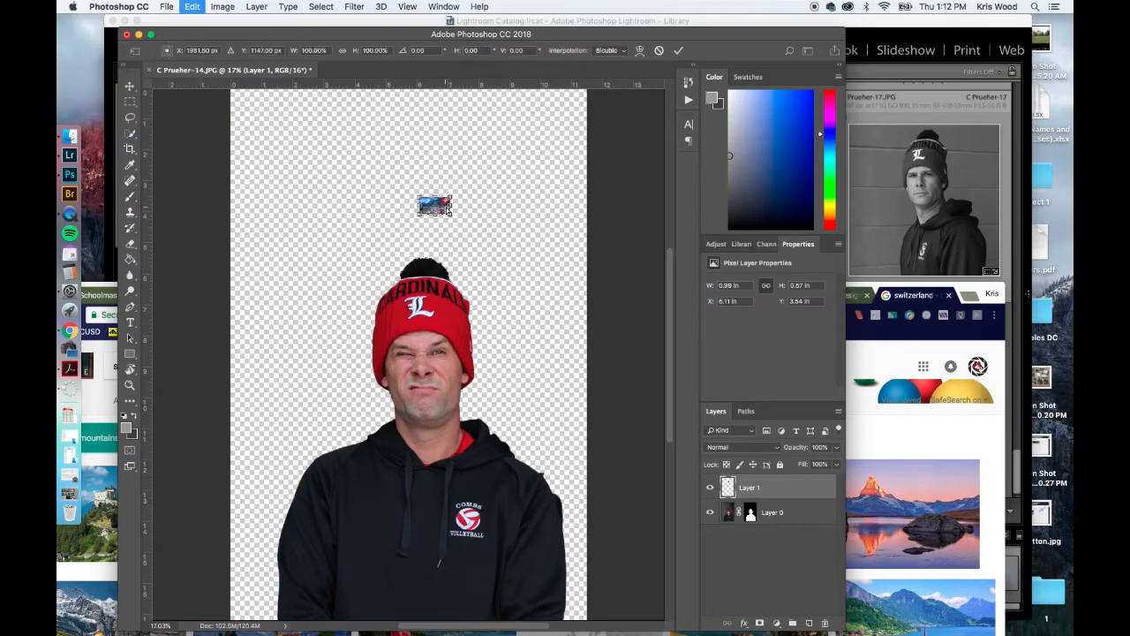
pyautogui.moveTo(441, 208); pyautogui.dragTo(275, 186)
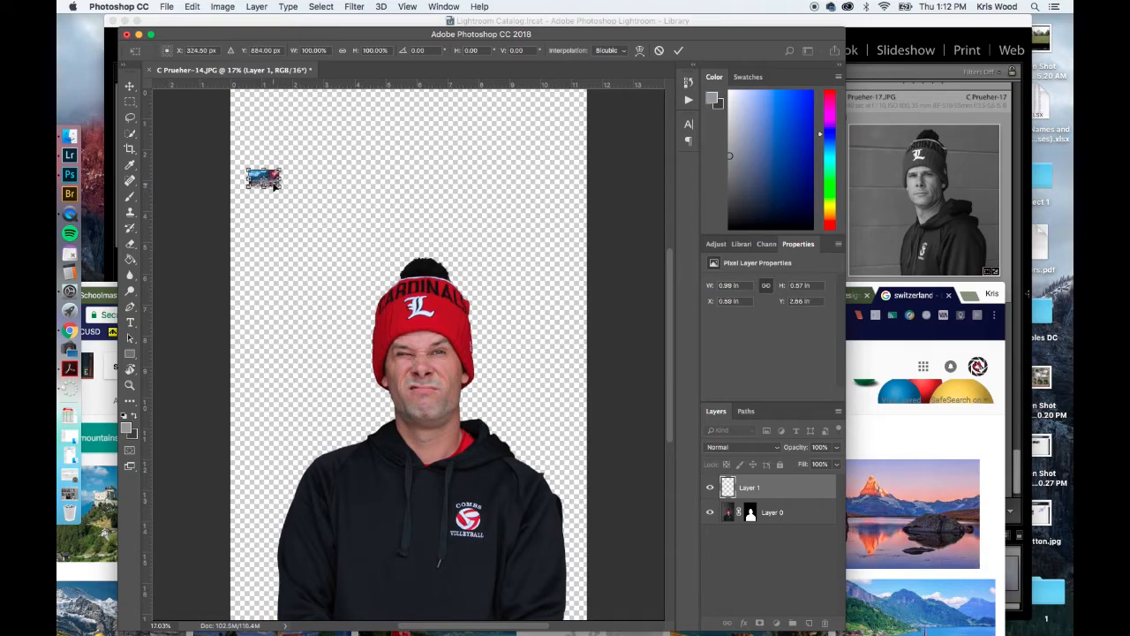
pyautogui.moveTo(281, 188); pyautogui.dragTo(680, 621)
pyautogui.press('super+0')
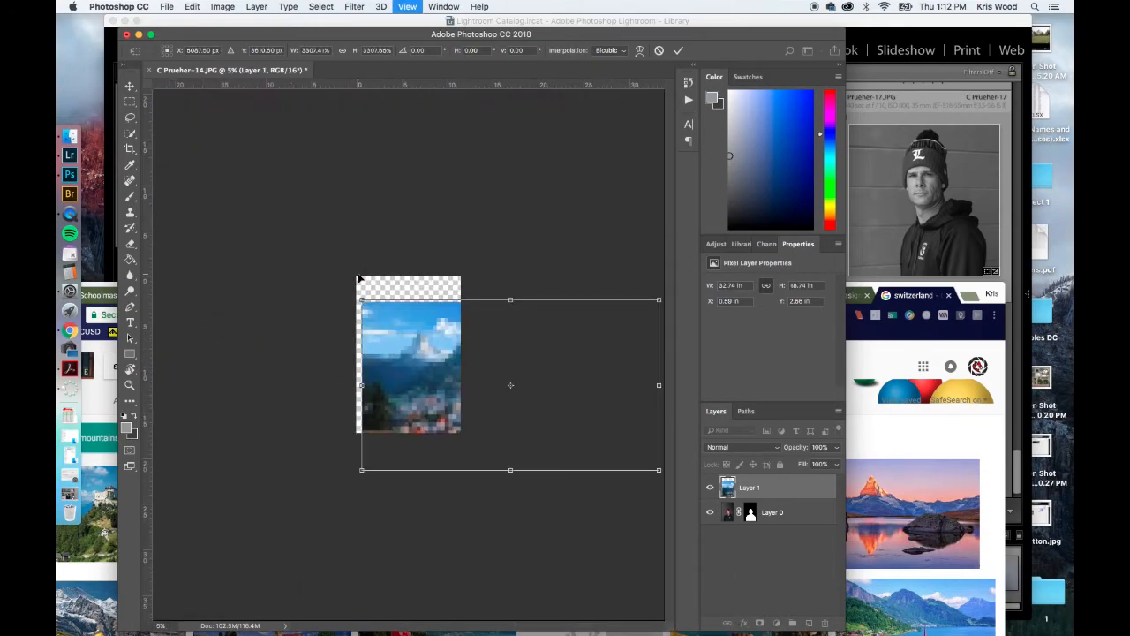
pyautogui.moveTo(449, 356); pyautogui.dragTo(354, 328)
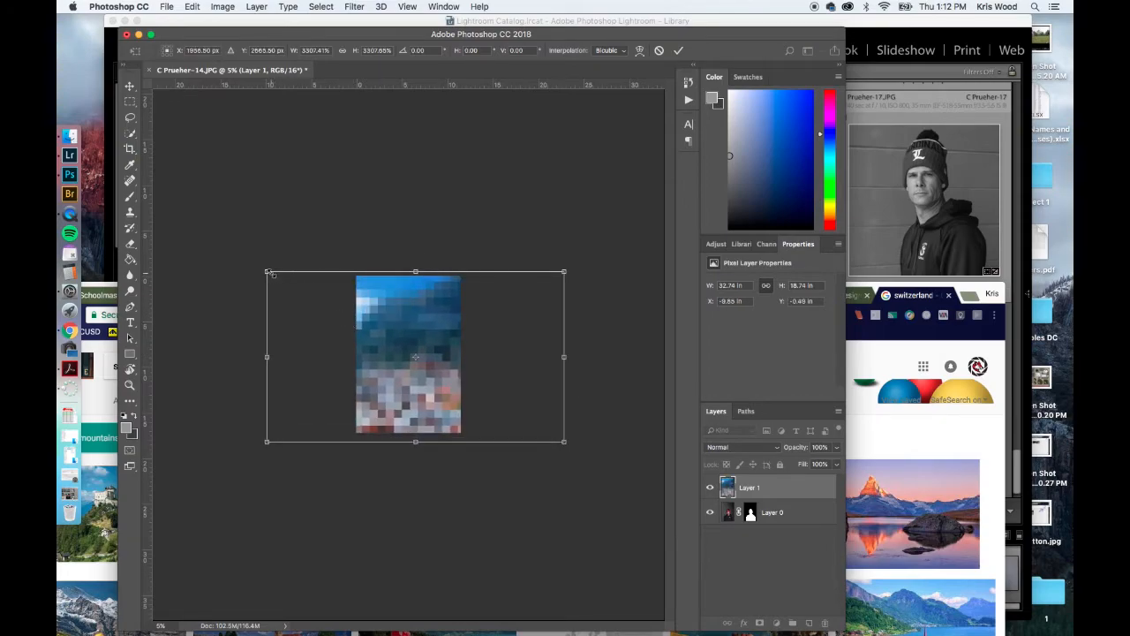
pyautogui.moveTo(269, 274); pyautogui.dragTo(275, 278)
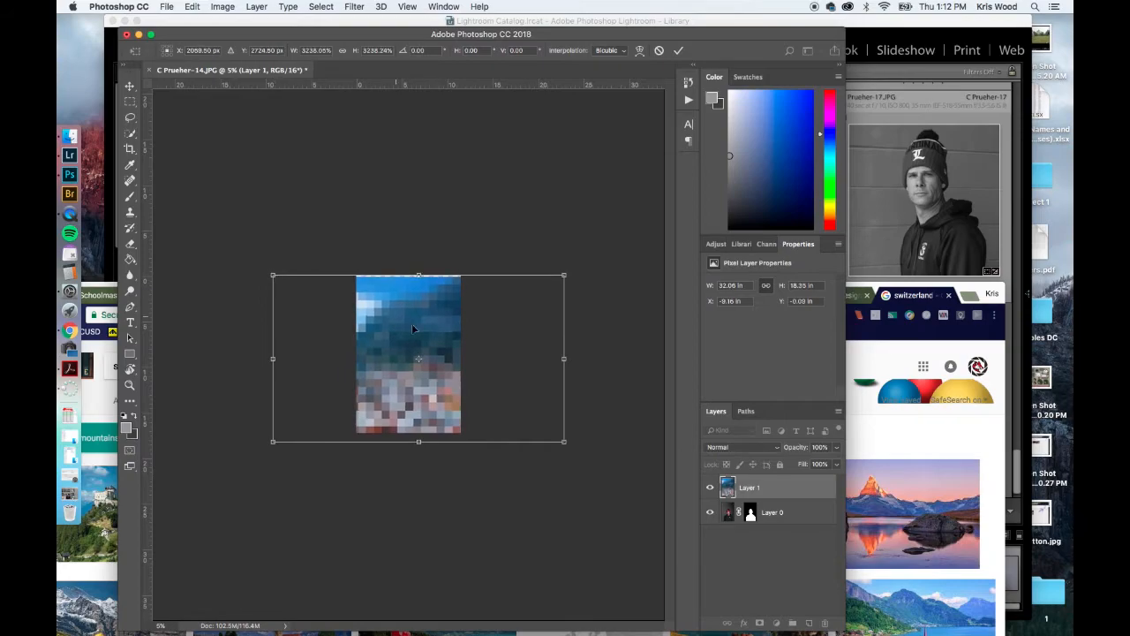
pyautogui.moveTo(446, 341)
pyautogui.mouseDown()
pyautogui.moveTo(434, 326)
pyautogui.moveTo(434, 336)
pyautogui.mouseUp()
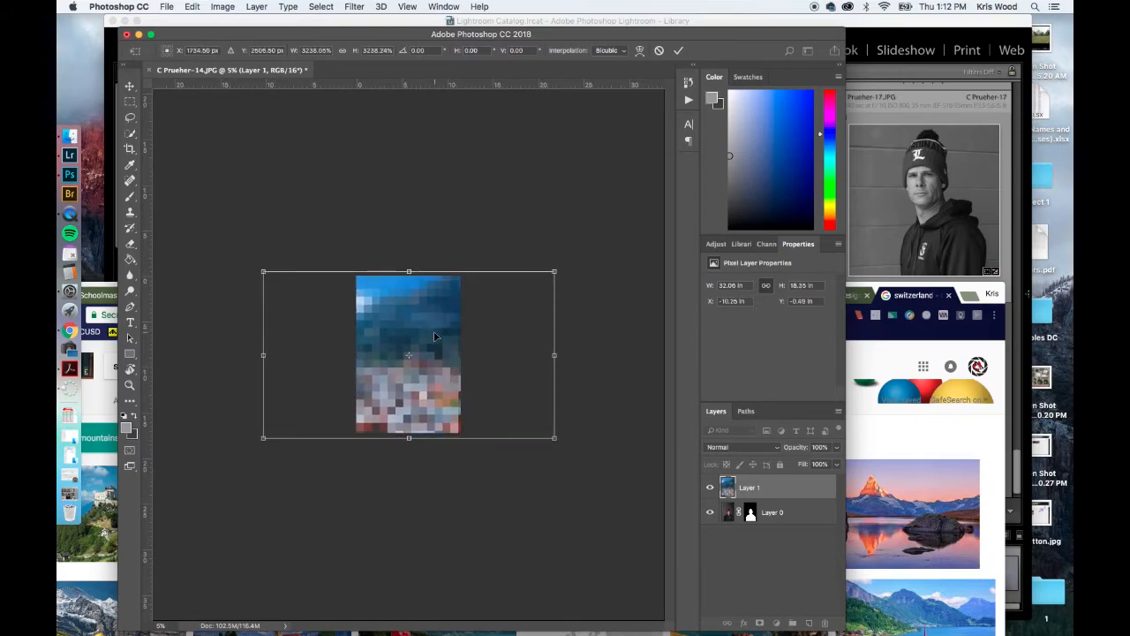
pyautogui.press('Return')
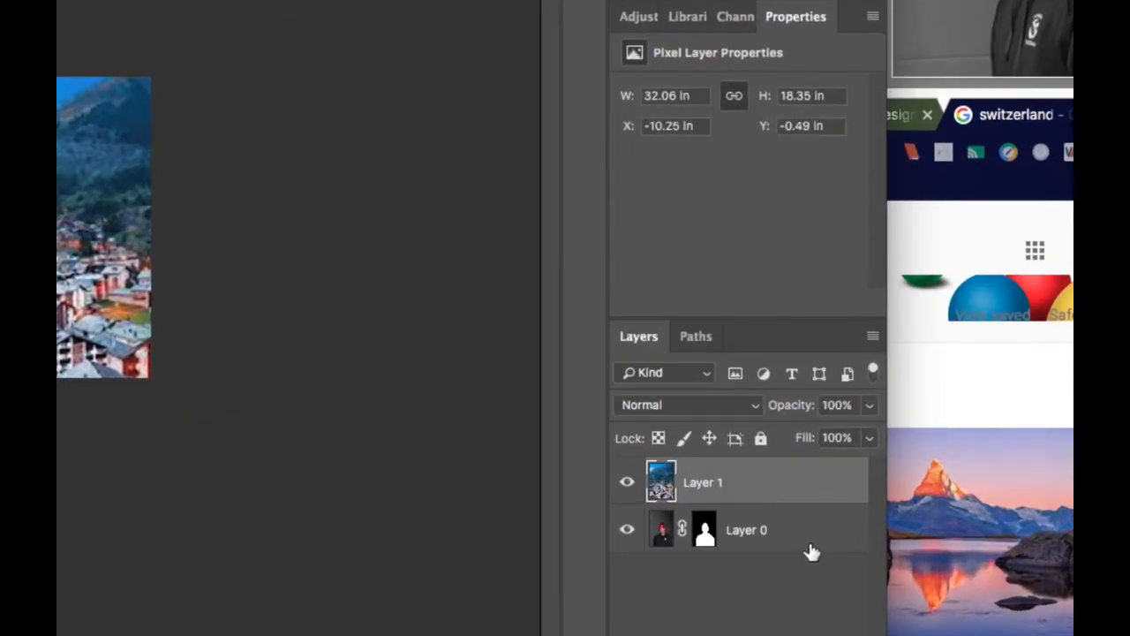
# Undo a trial reordering of the layers, and try moving the man's layer mask onto the village layer and back.
pyautogui.moveTo(812, 536); pyautogui.dragTo(801, 474)
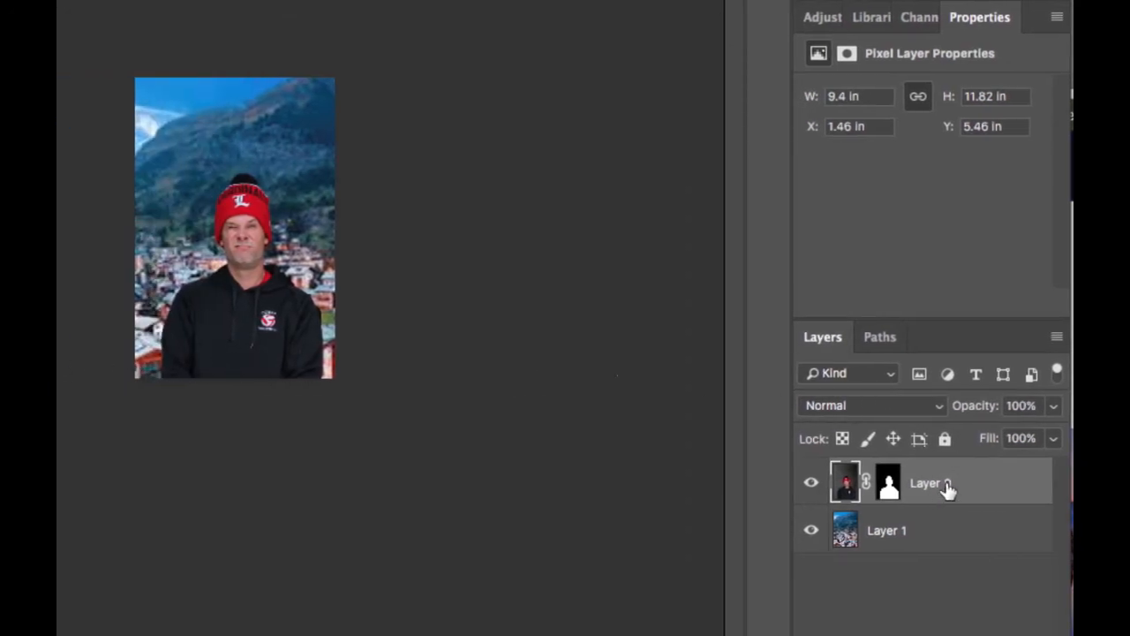
pyautogui.hotkey('ctrl', 'z')
pyautogui.moveTo(888, 528); pyautogui.dragTo(888, 486)
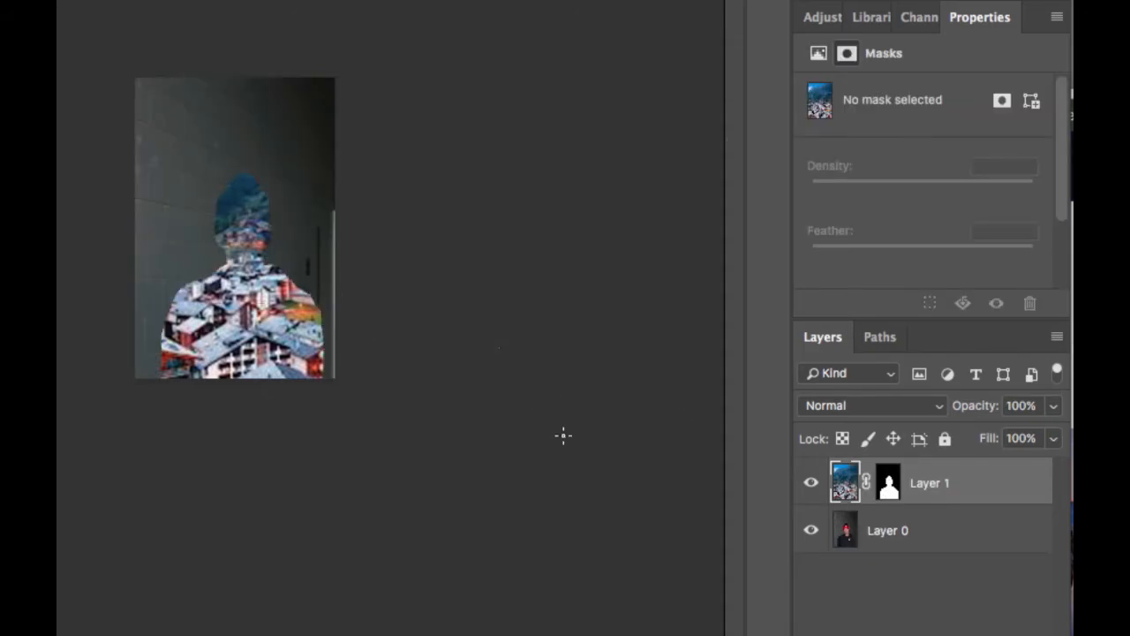
pyautogui.moveTo(888, 485); pyautogui.dragTo(890, 530)
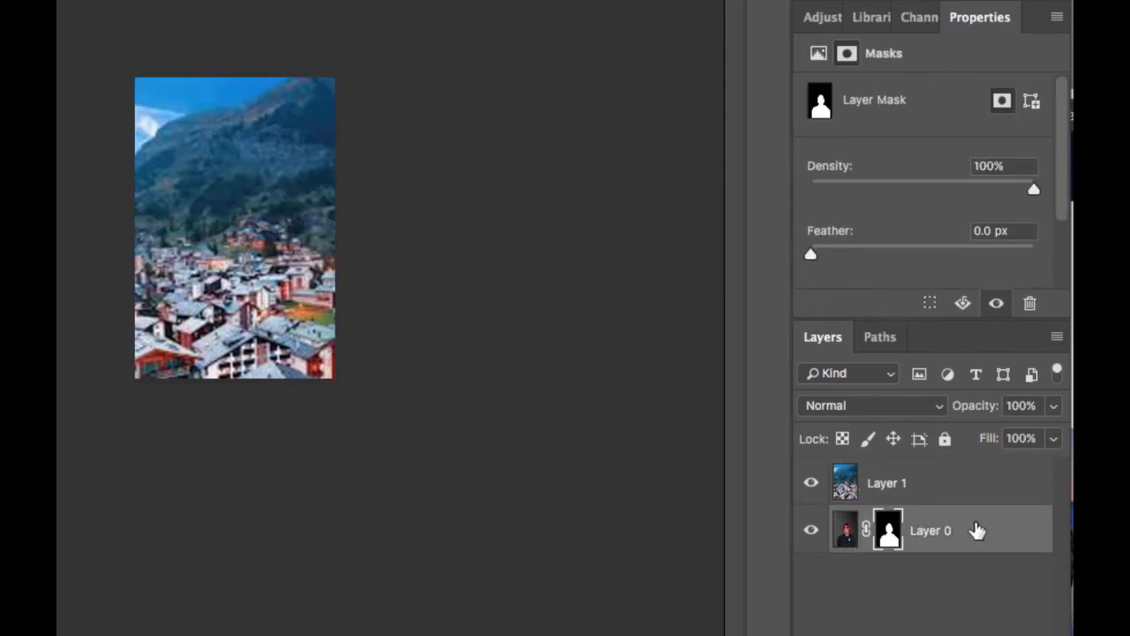
# Move the man's masked Layer 0 above Layer 1 so the village image sits behind him.
pyautogui.moveTo(985, 539); pyautogui.dragTo(976, 470)
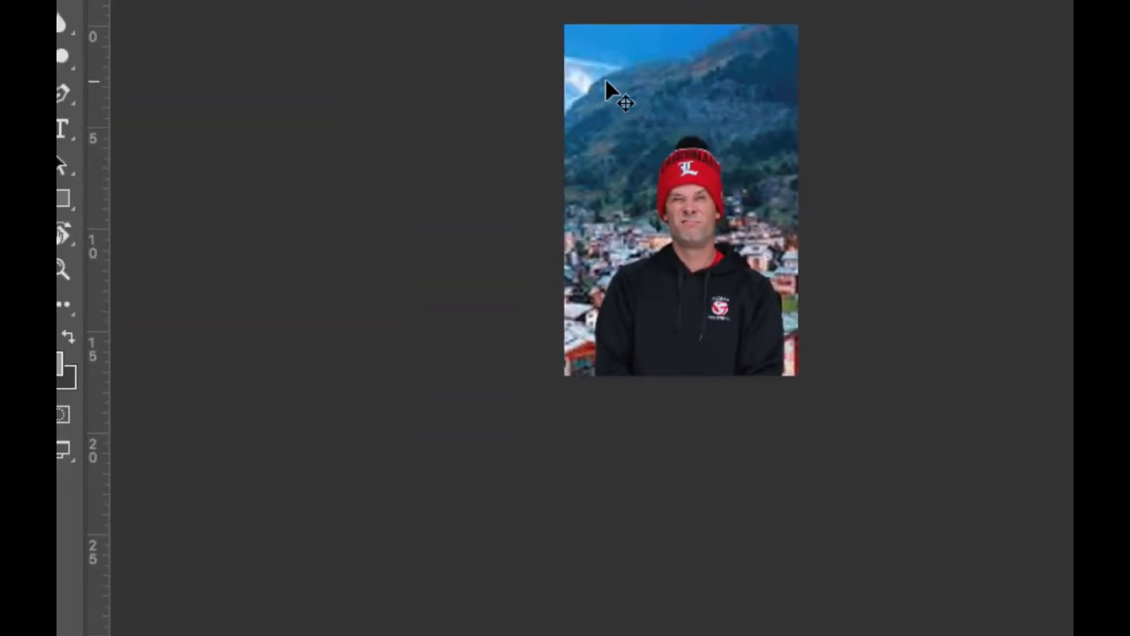
pyautogui.press('super+0')
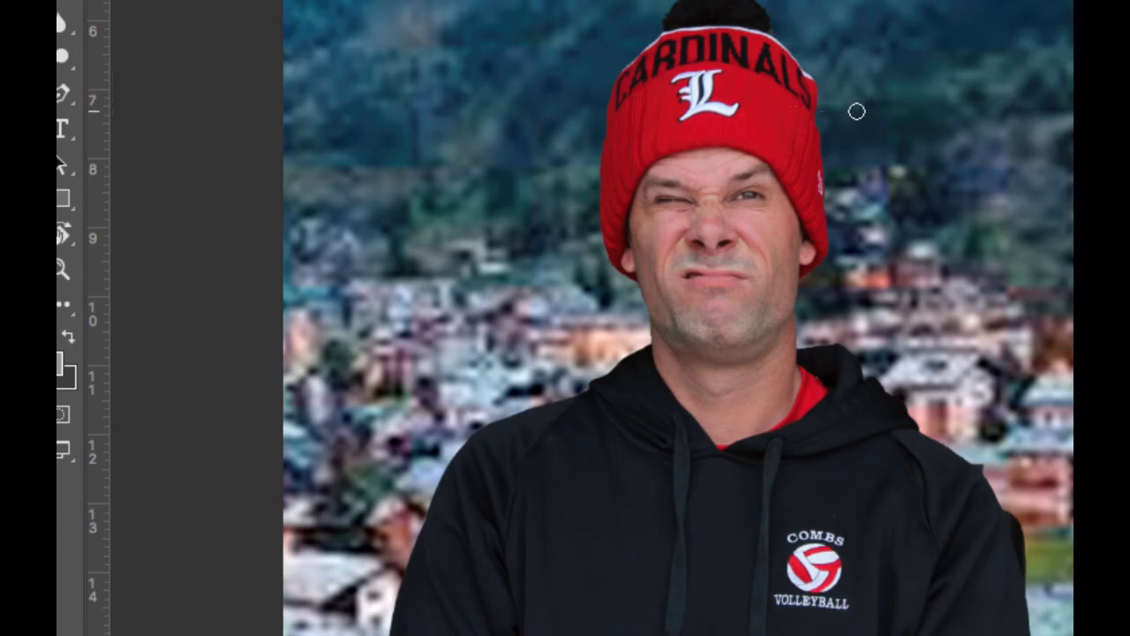